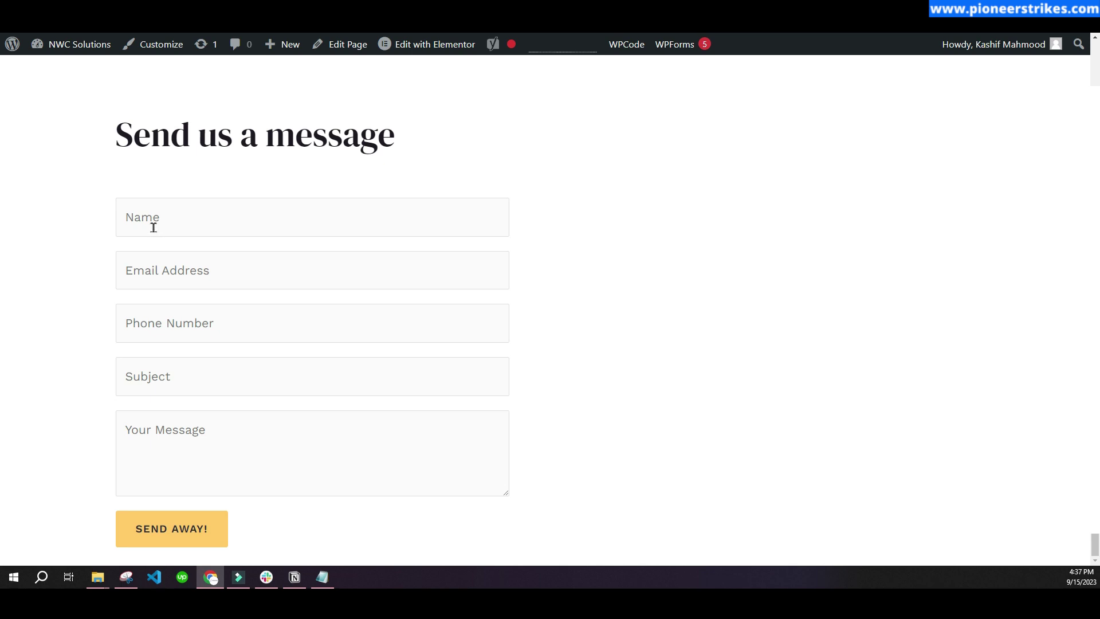
- Autofill the name and email, then enter 123 as the phone number to trigger the validation error
left_click(182, 221)
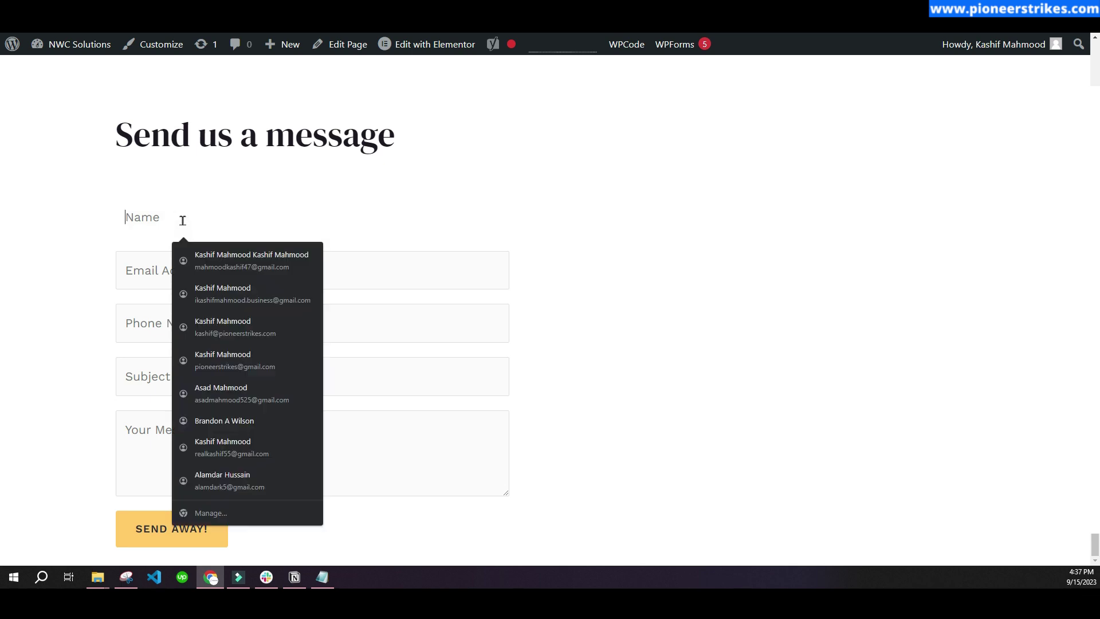
left_click(240, 261)
left_click(218, 322)
type("123")
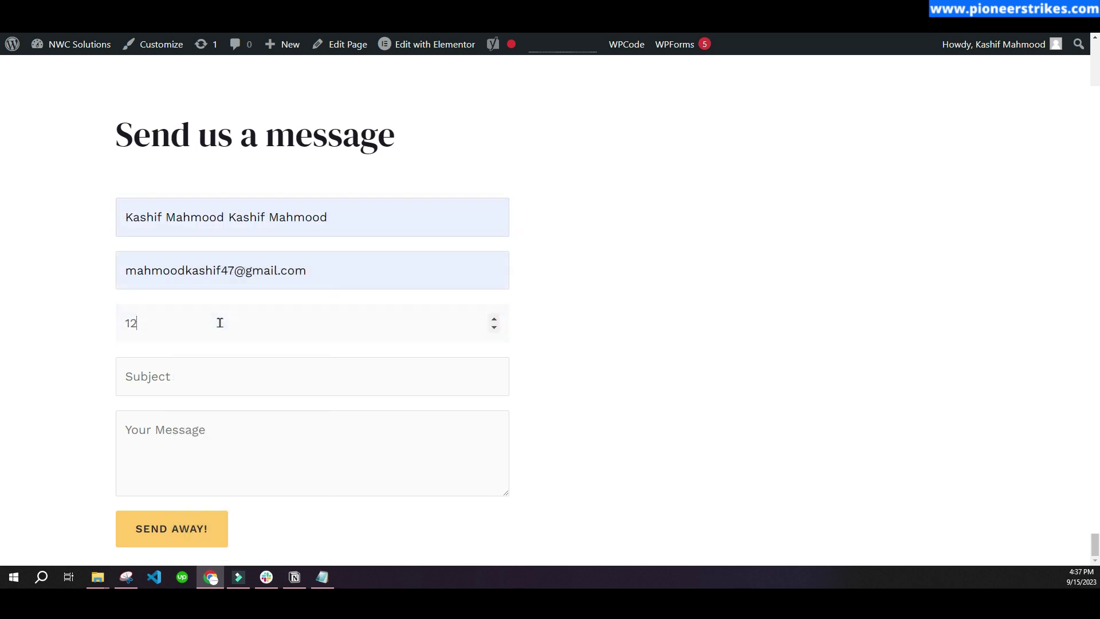
left_click(167, 382)
left_click_drag(118, 352, 319, 361)
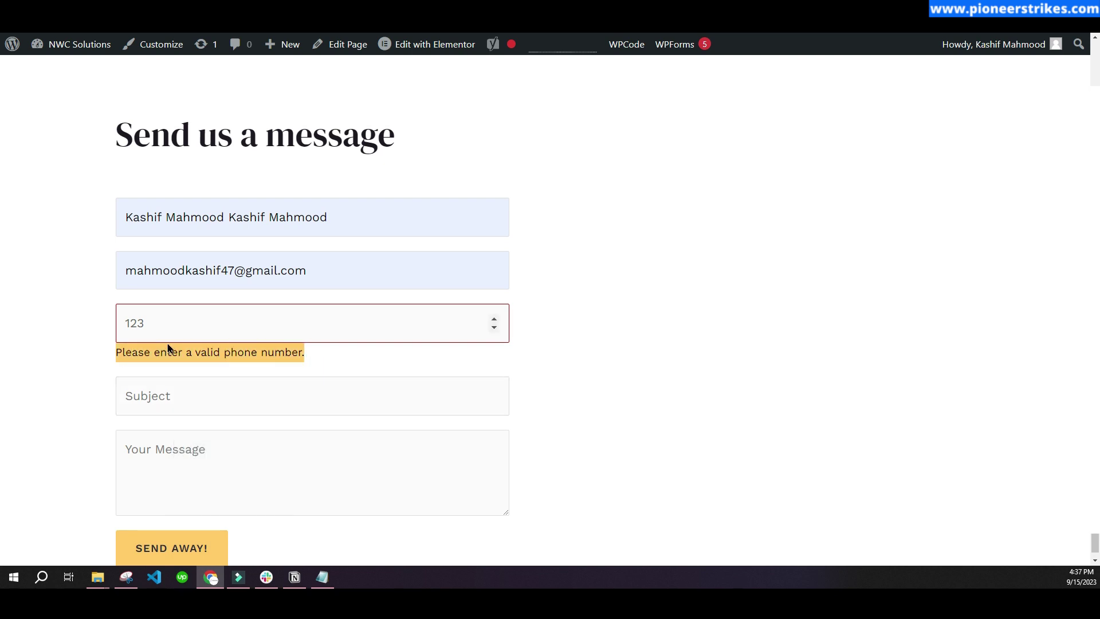
left_click(95, 367)
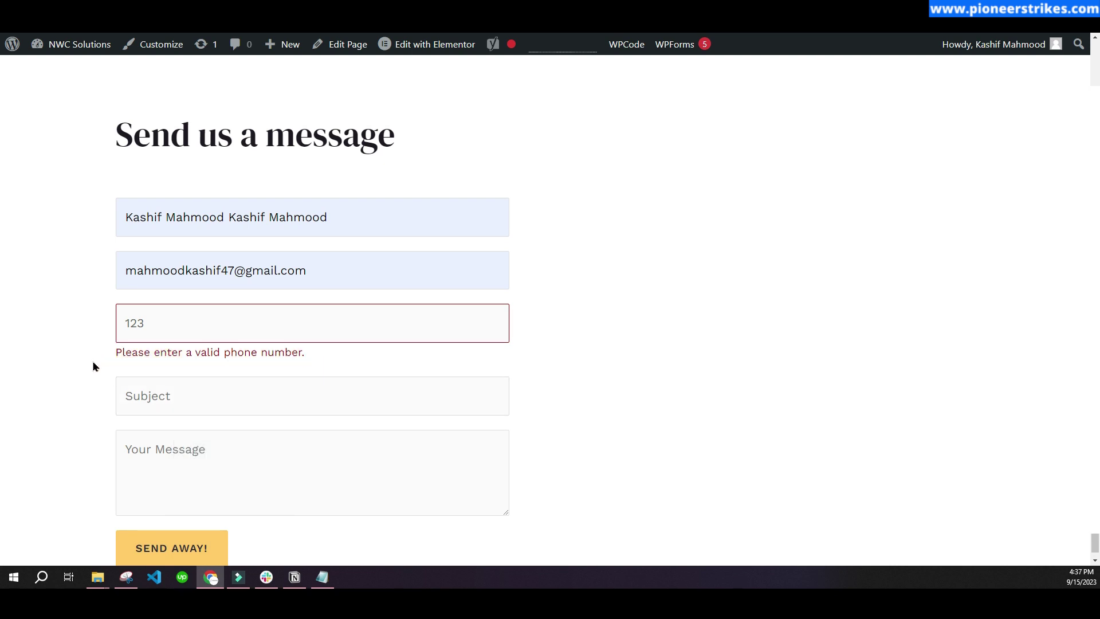
left_click(141, 324)
left_click(152, 395)
- Fill Subject and Message with 'test', submit the form, and select the short phone number
left_click(167, 408)
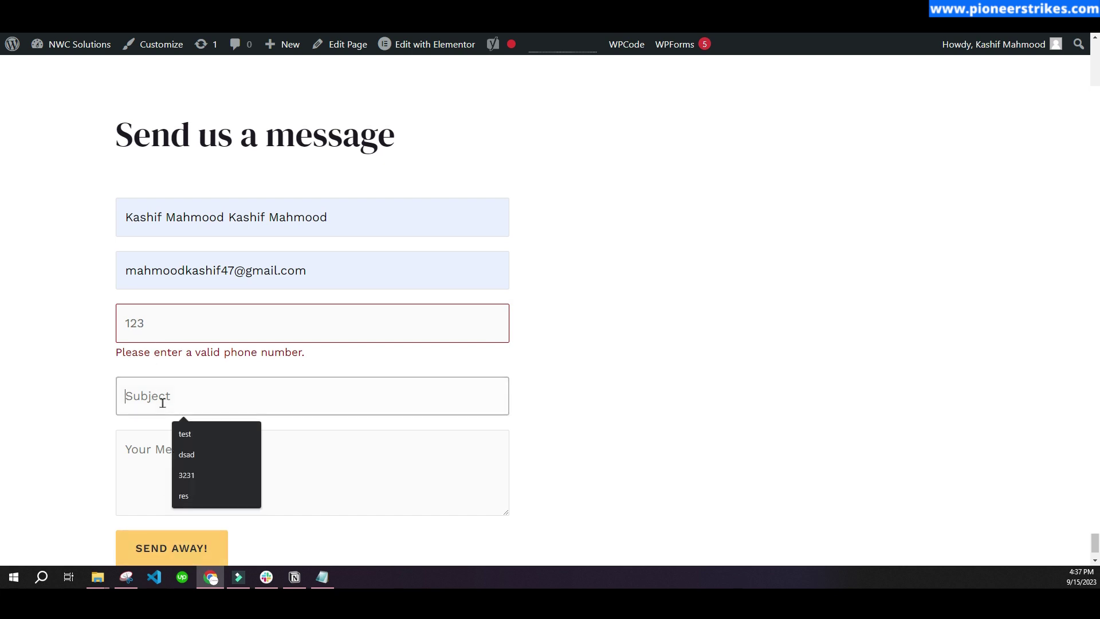
left_click(204, 435)
left_click(129, 449)
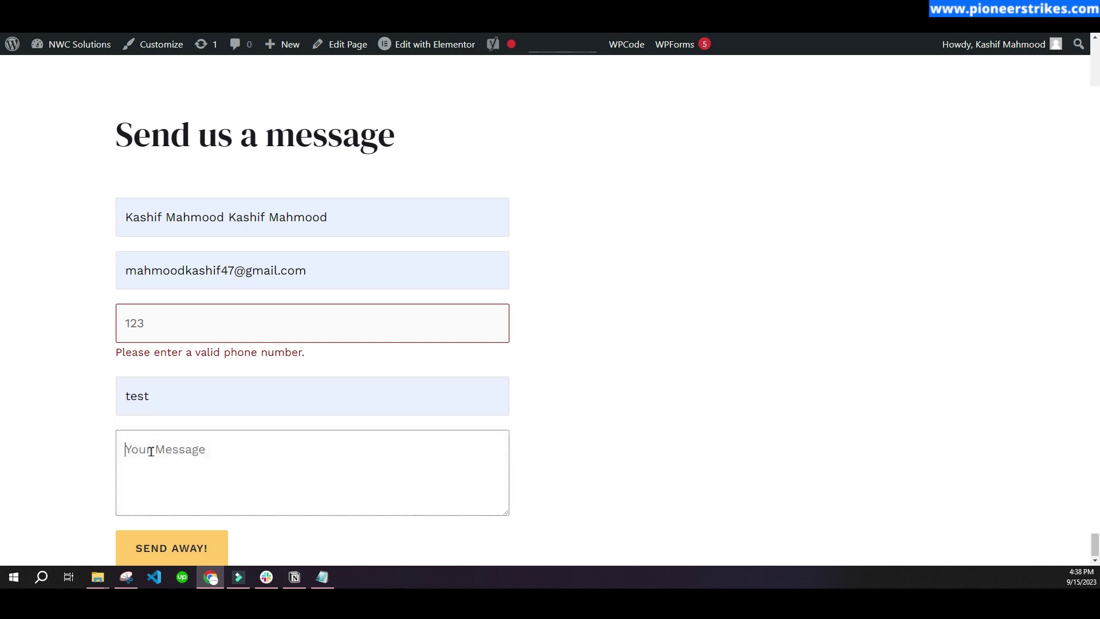
scroll(135, 453, "down", 1)
type("te")
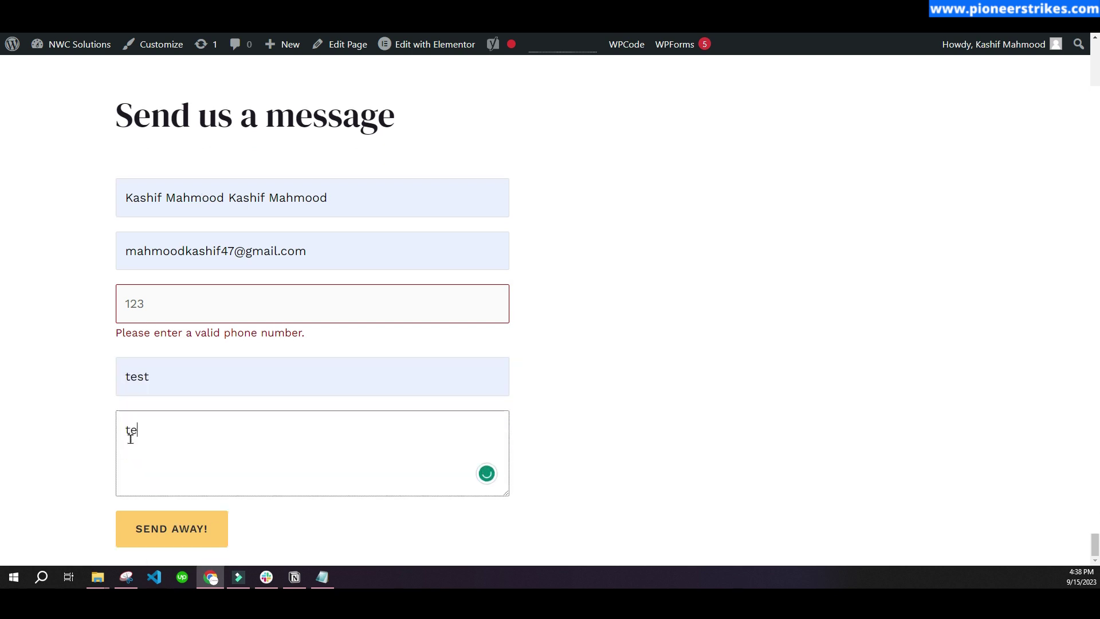
type("st")
left_click(172, 529)
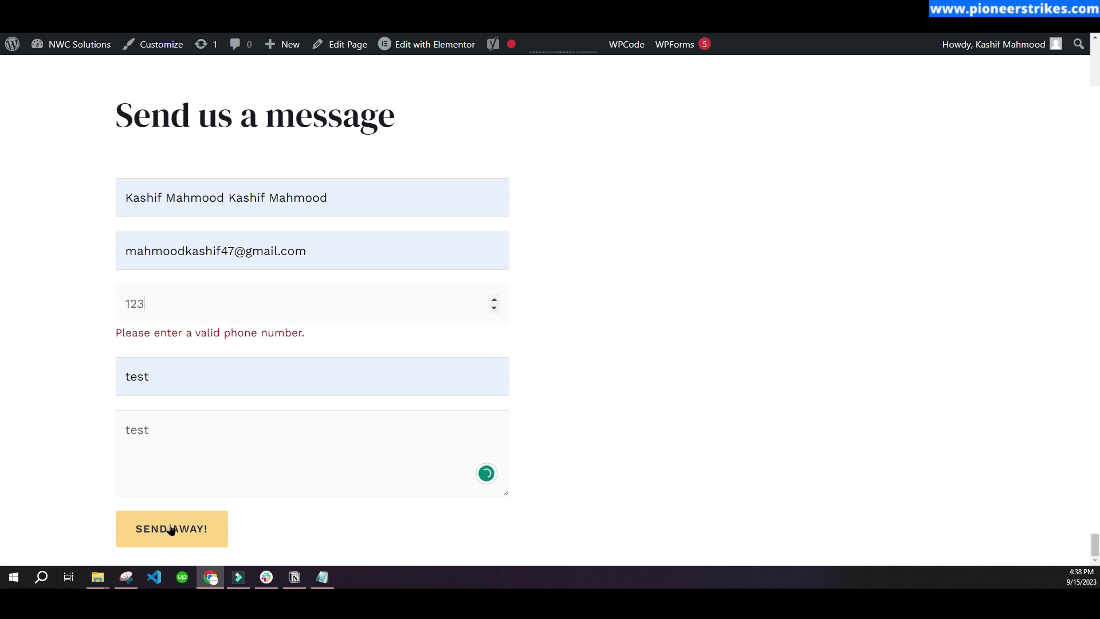
left_click_drag(115, 337, 327, 335)
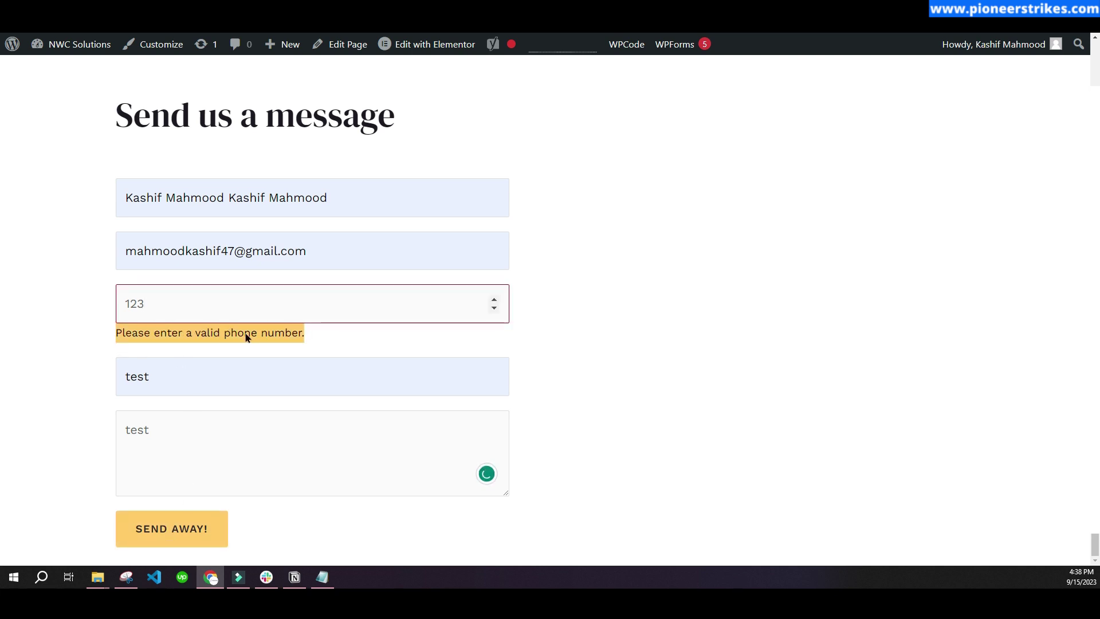
left_click_drag(160, 312, 101, 316)
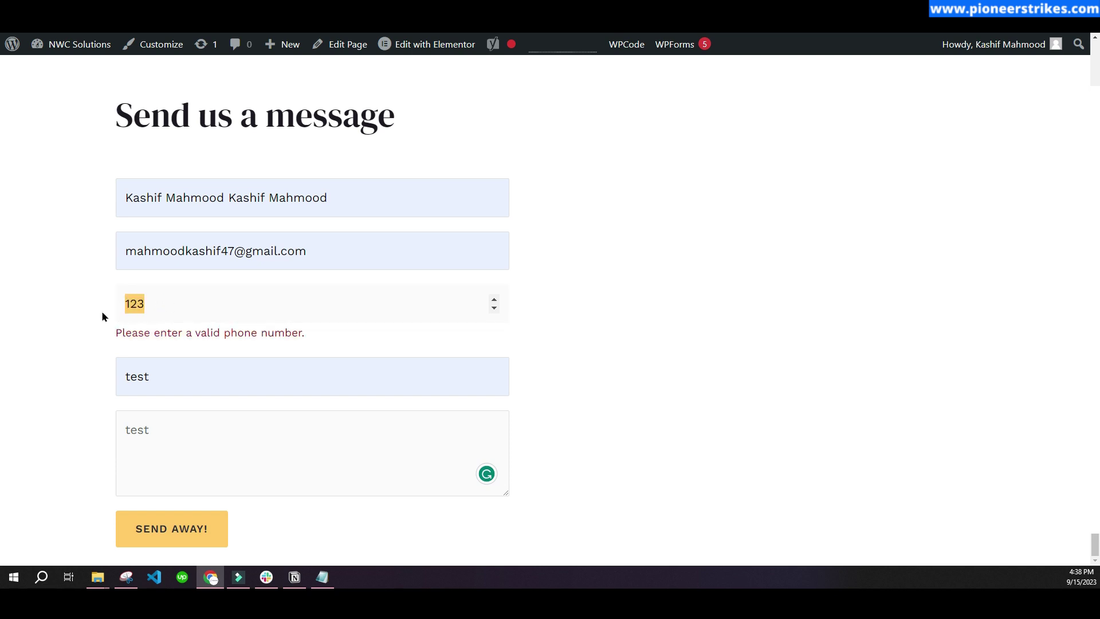
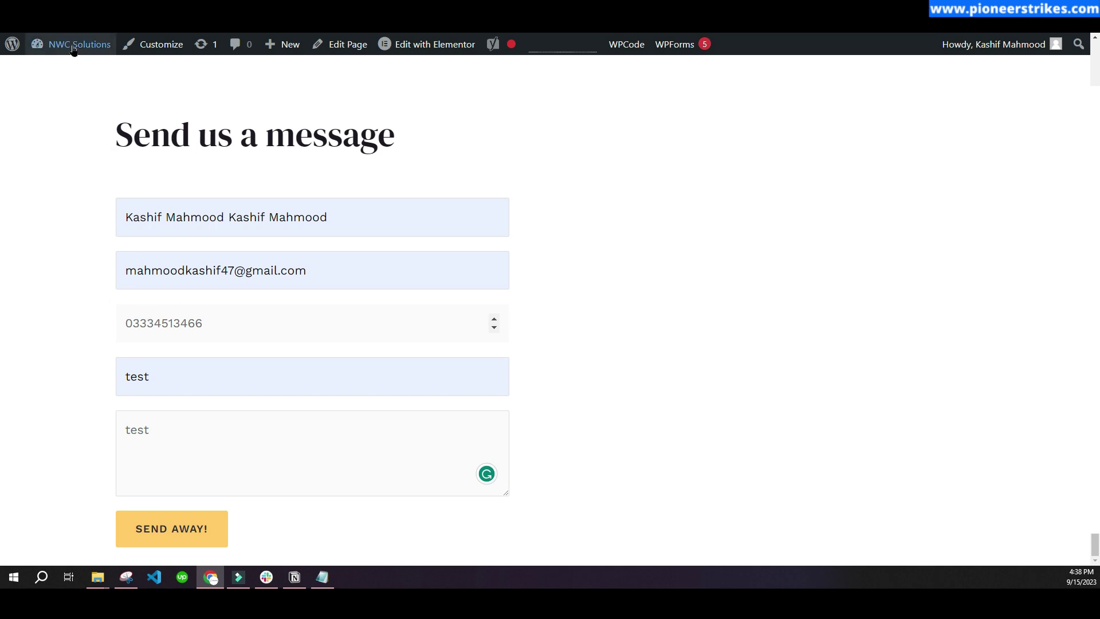
- Replace 123 with a full eleven-digit phone number
mouse_move(73, 44)
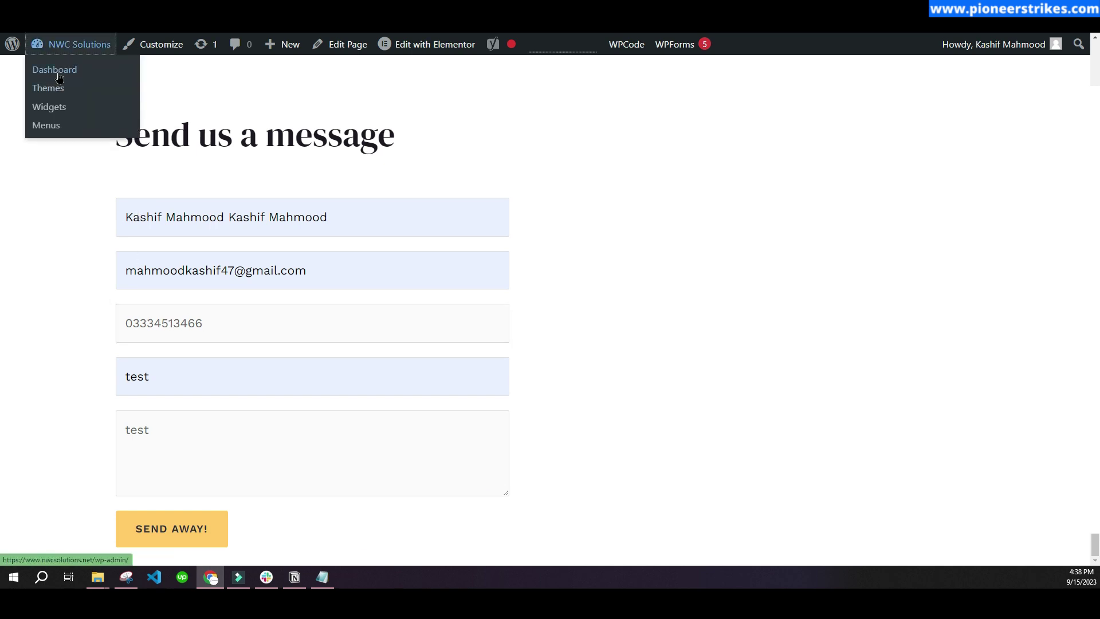
- Go to the admin Dashboard through the site name in the admin bar
left_click(58, 75)
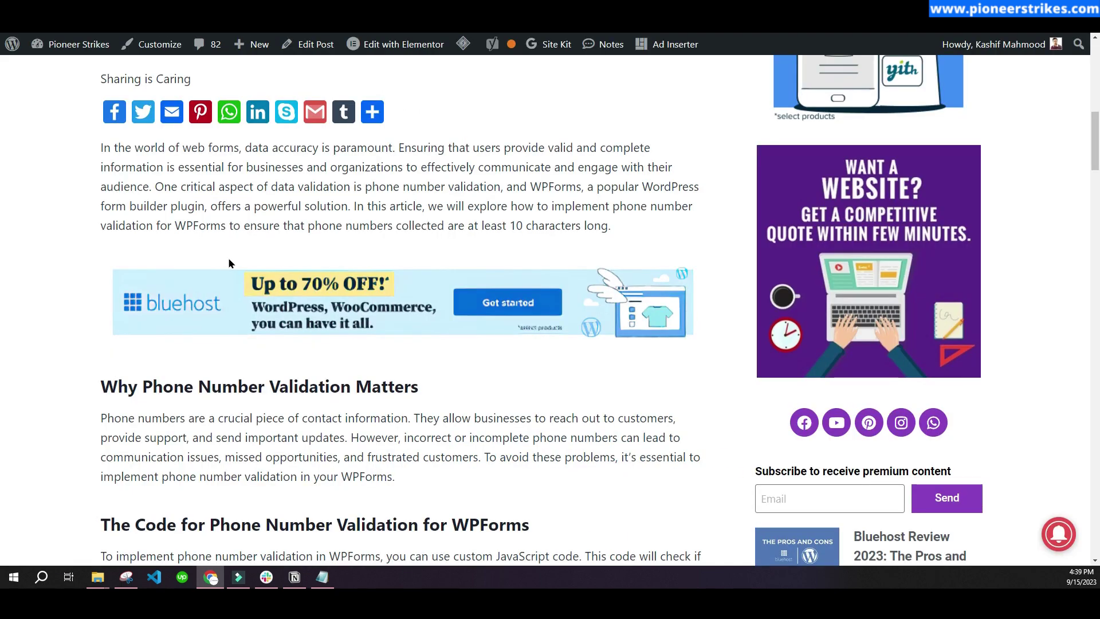
scroll(228, 257, "up", 5)
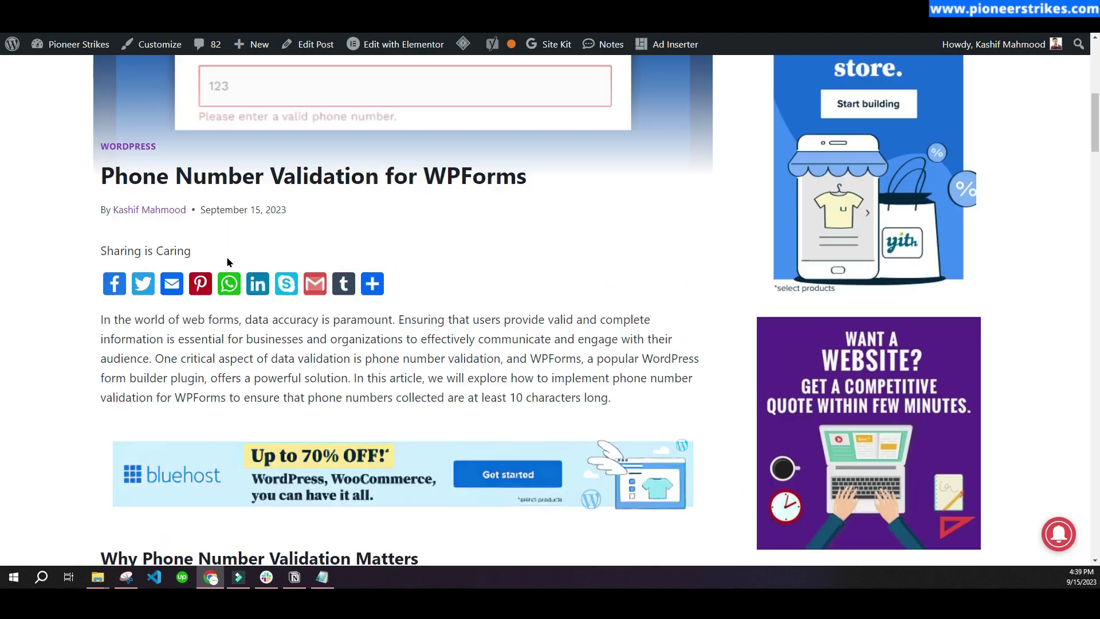
left_click_drag(66, 286, 550, 287)
scroll(422, 287, "down", 15)
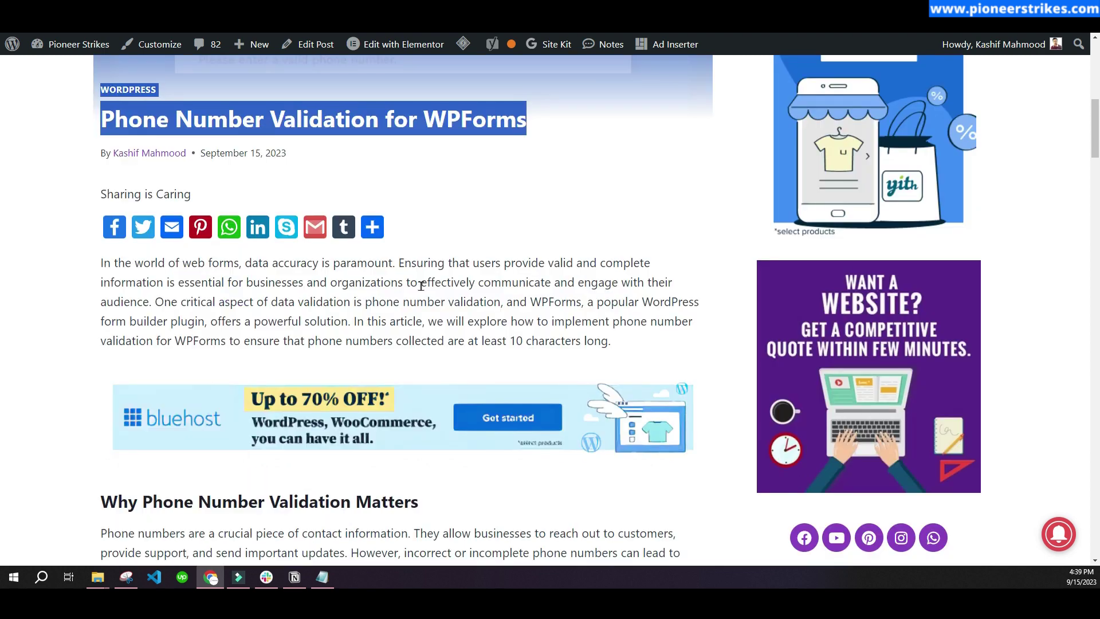
scroll(329, 305, "down", 2)
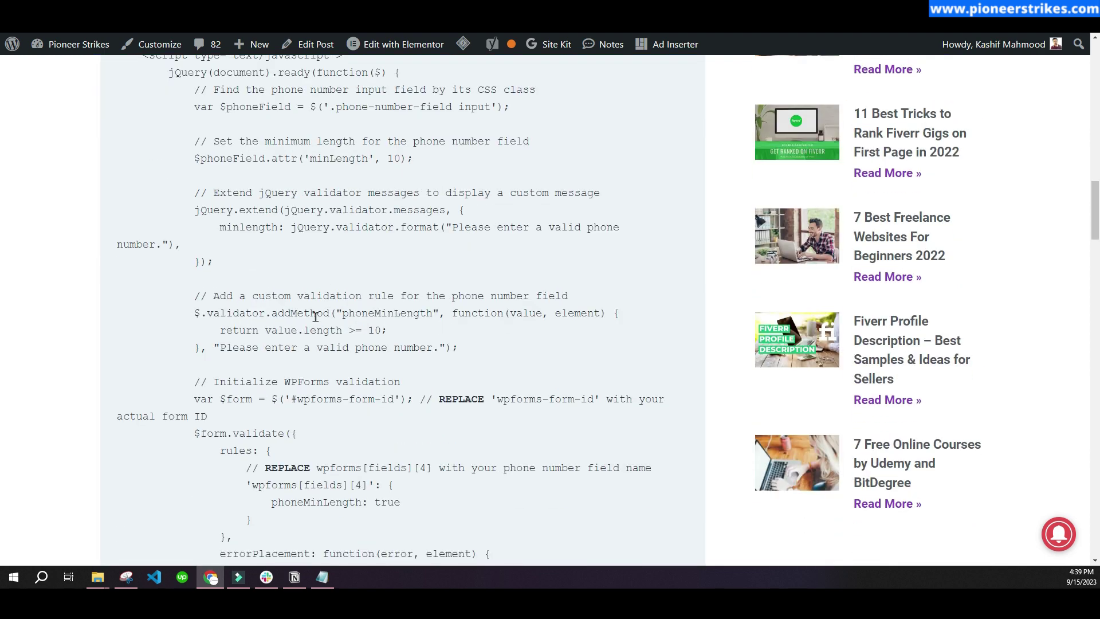
scroll(258, 258, "up", 3)
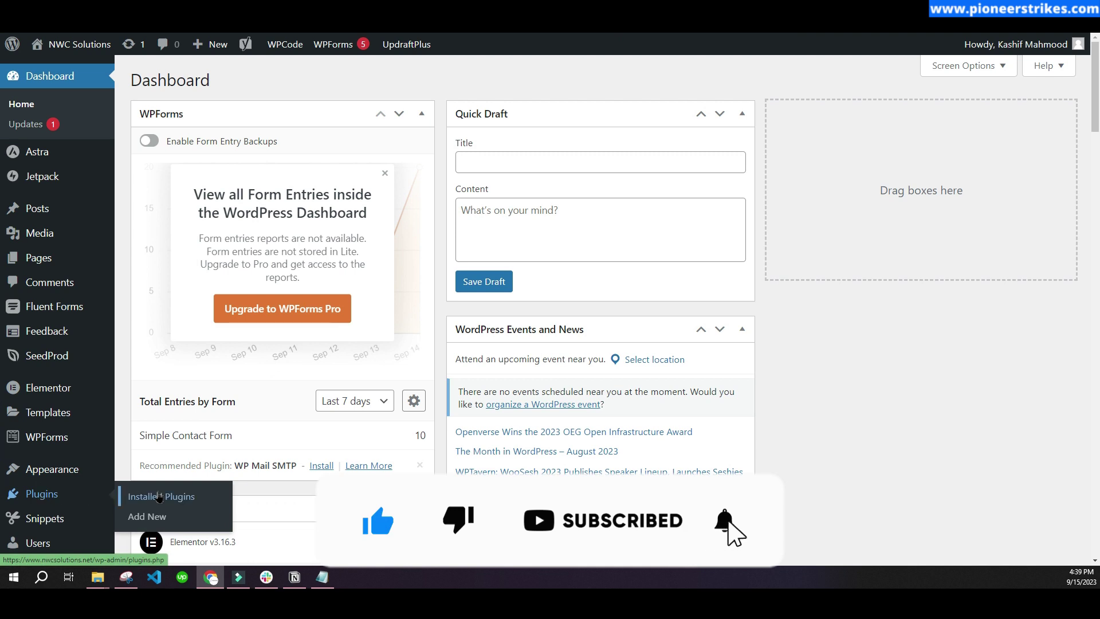
- Edit Simple Contact Form from the WPForms All Forms list
mouse_move(46, 436)
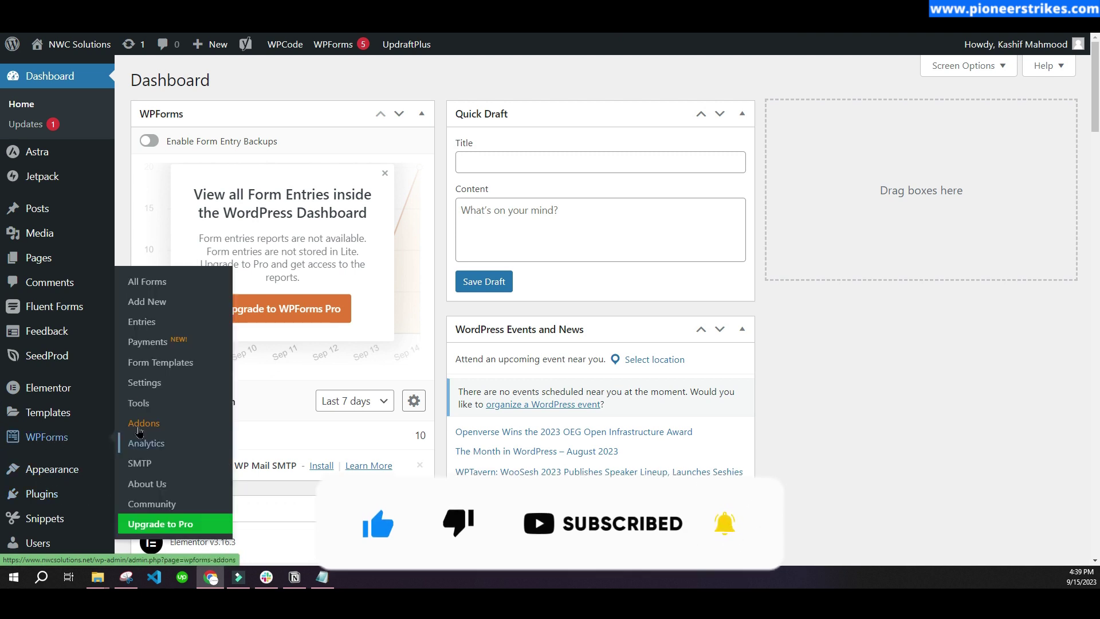
left_click(153, 286)
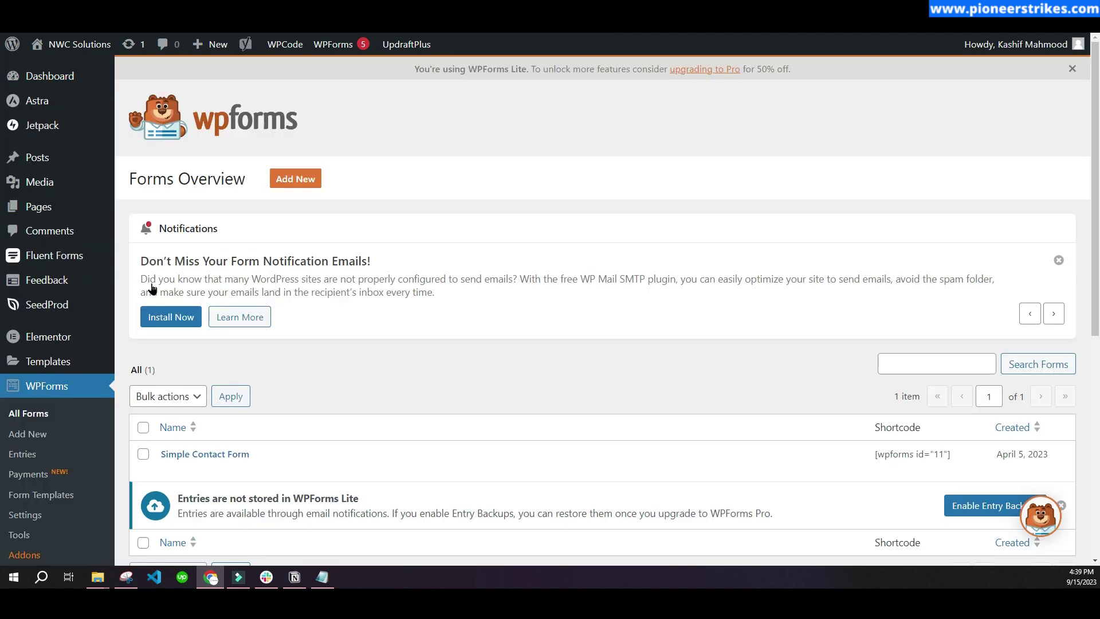
scroll(184, 306, "down", 3)
left_click(168, 298)
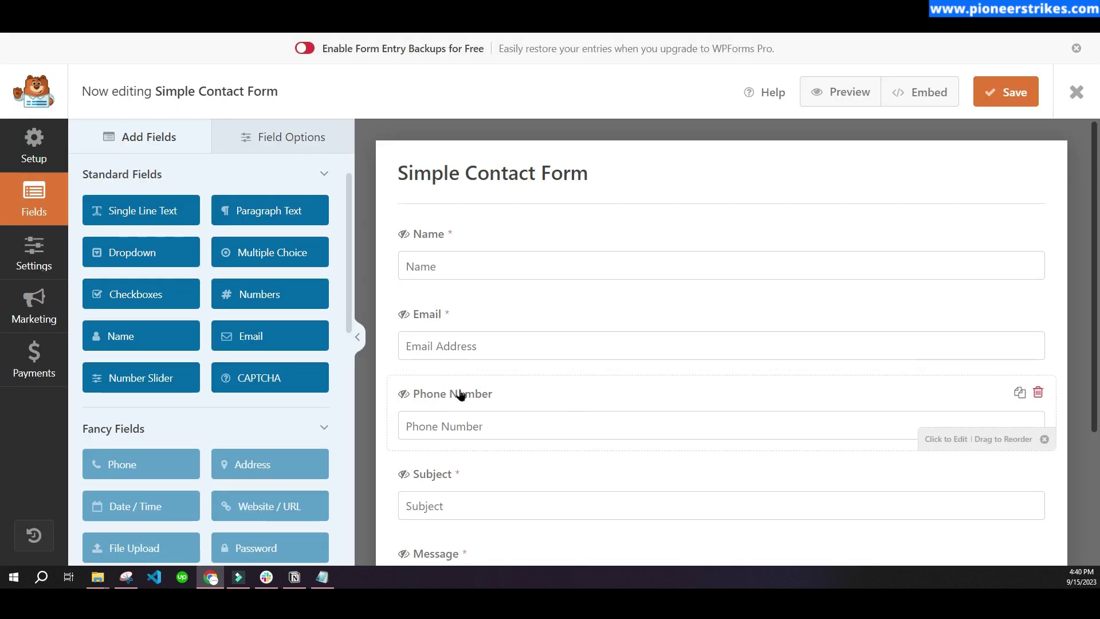
- Select the Phone Number field's 'phone-number-field' CSS class under Advanced, then return to the blog post
left_click(459, 393)
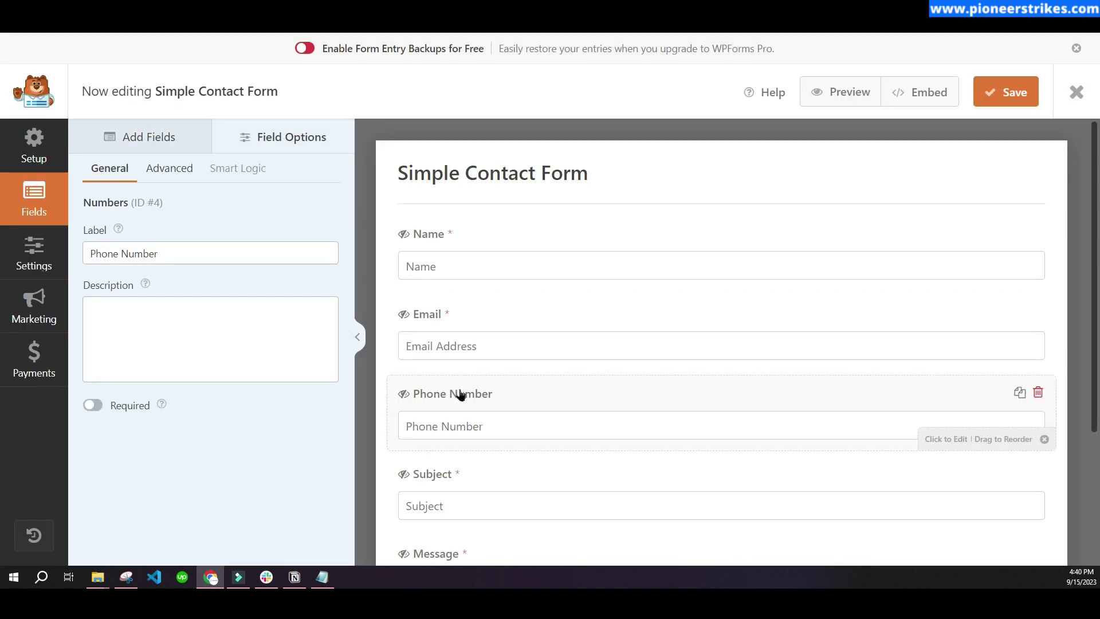
left_click(174, 173)
left_click_drag(197, 418, 80, 427)
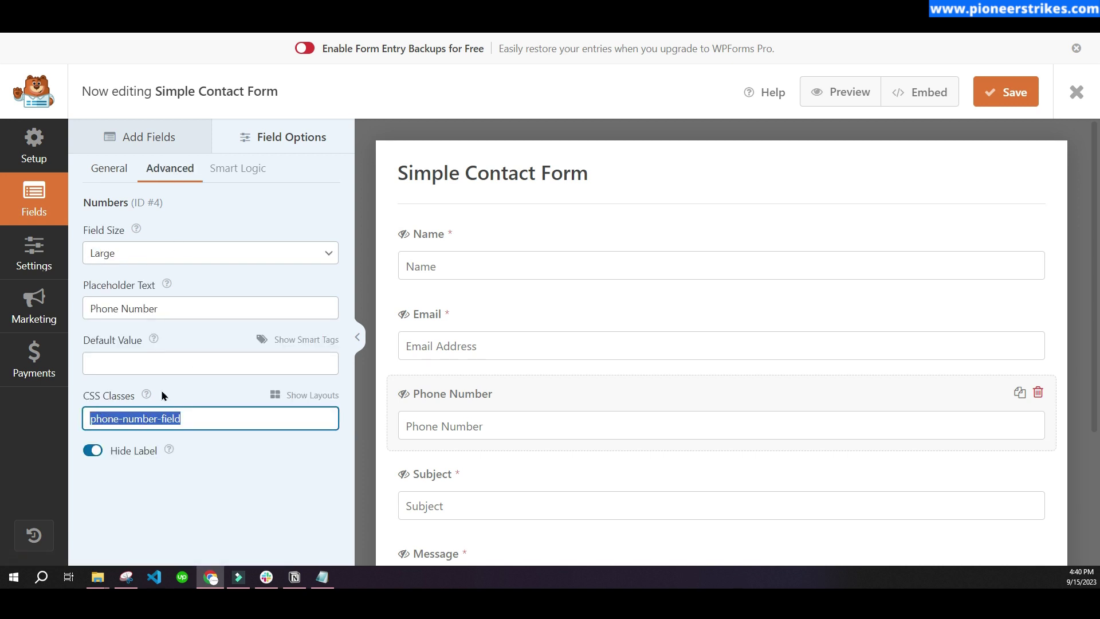
left_click_drag(194, 418, 85, 420)
left_click(188, 420)
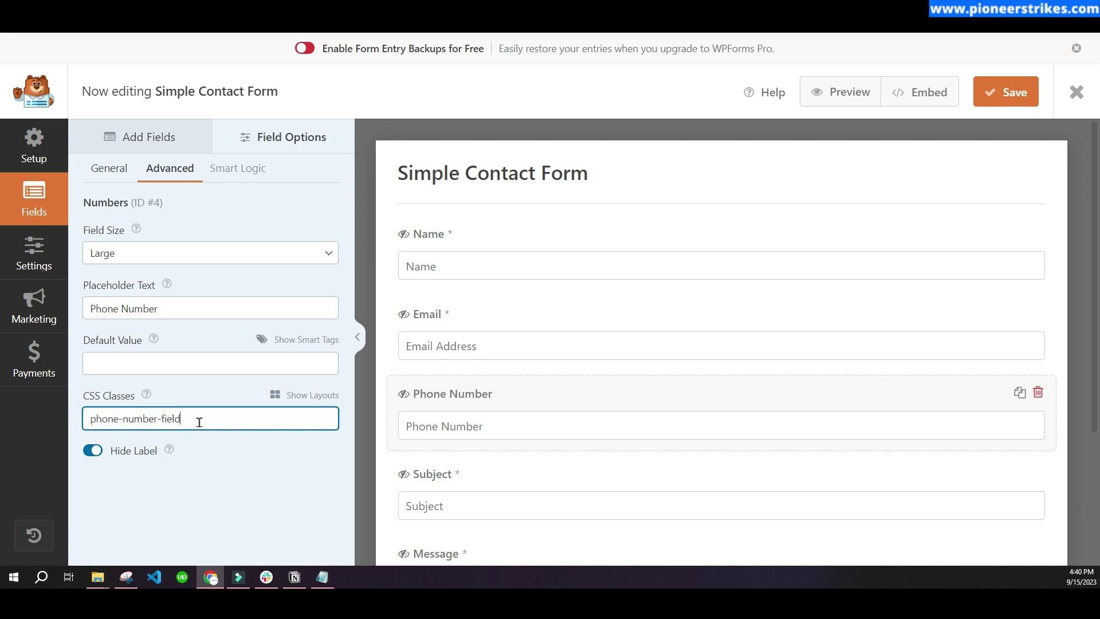
left_click_drag(192, 418, 82, 417)
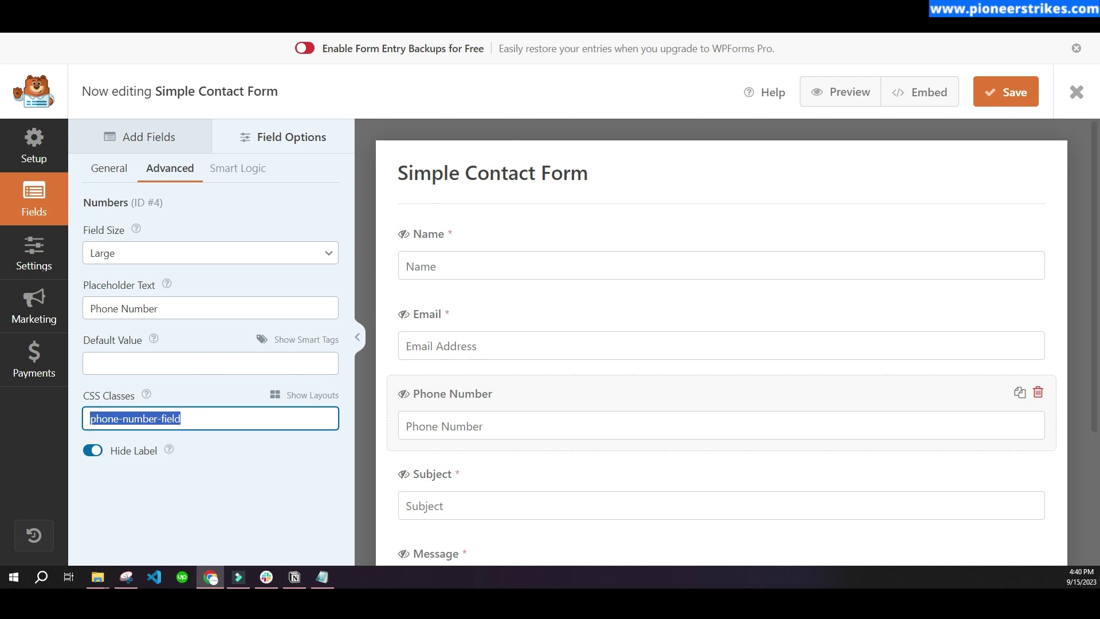
key("ctrl+Tab")
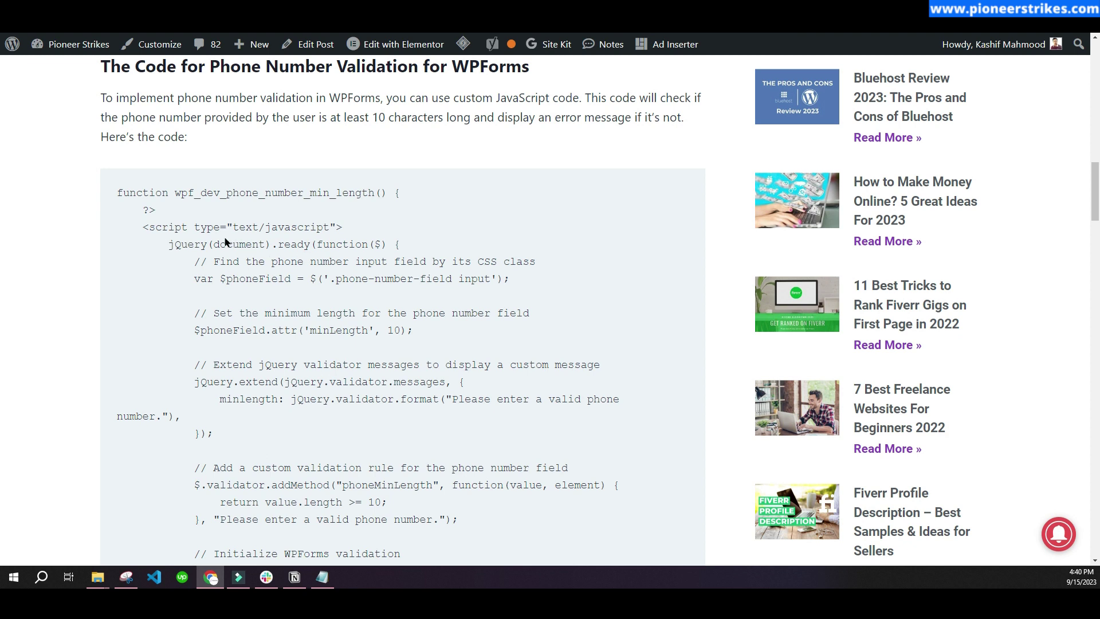
- Highlight the .phone-number-field selector in the blog's code, then go back to the form builder
left_click_drag(336, 279, 451, 283)
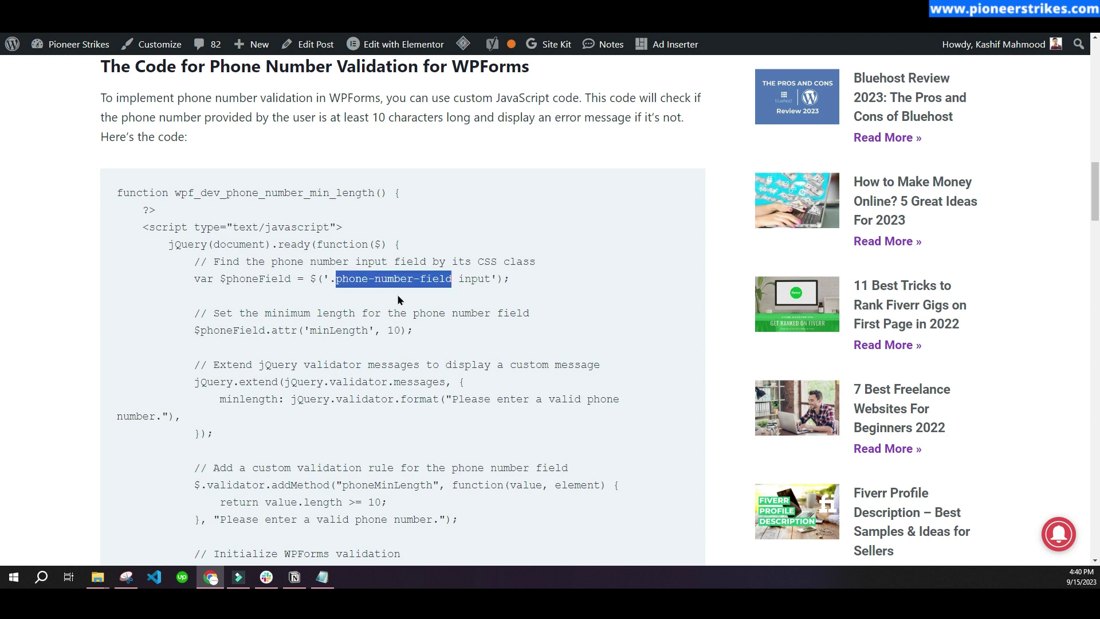
left_click(338, 280)
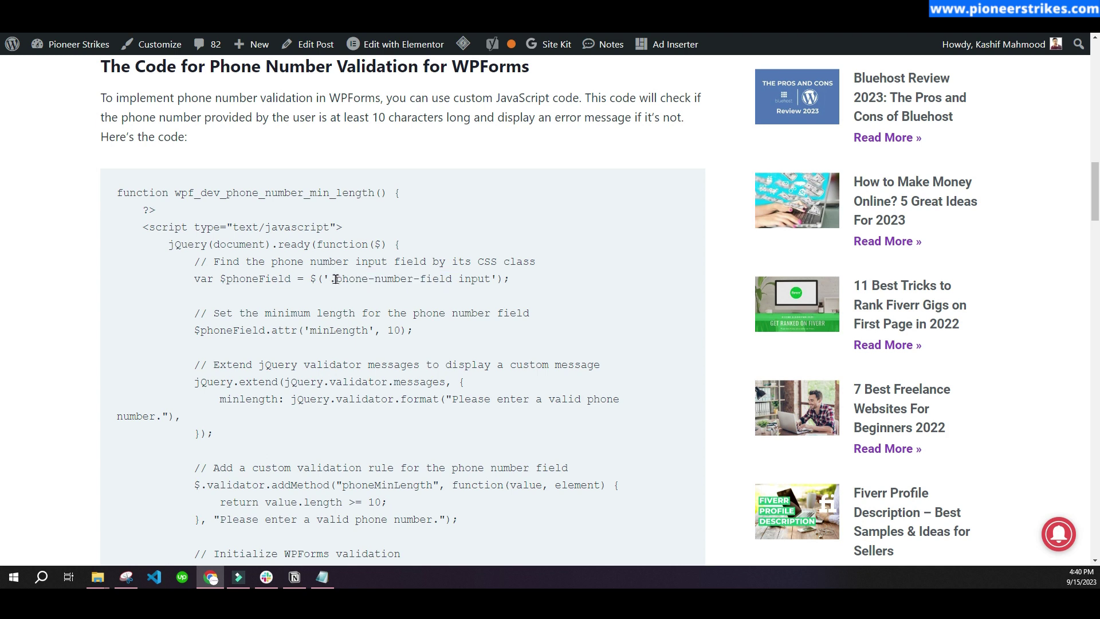
left_click_drag(331, 280, 454, 281)
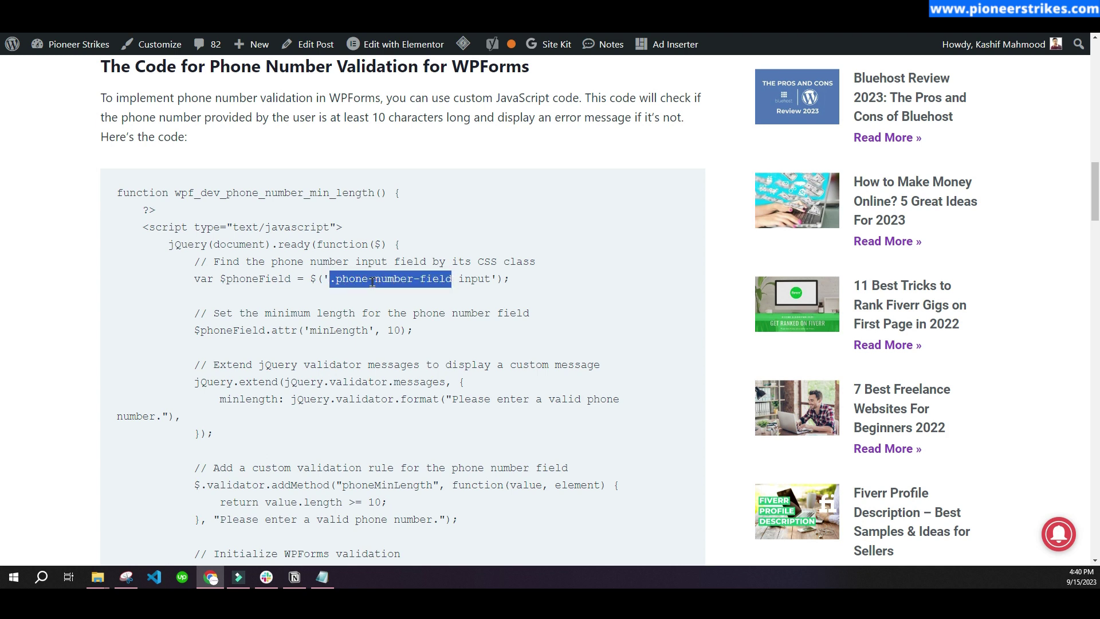
left_click(334, 282)
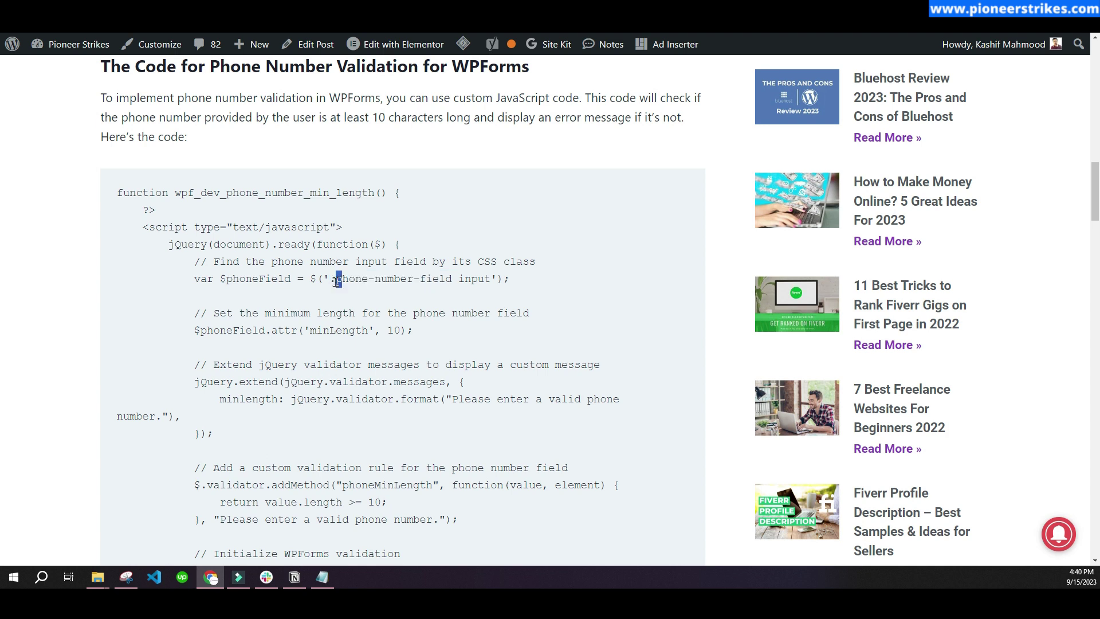
left_click_drag(330, 281, 445, 281)
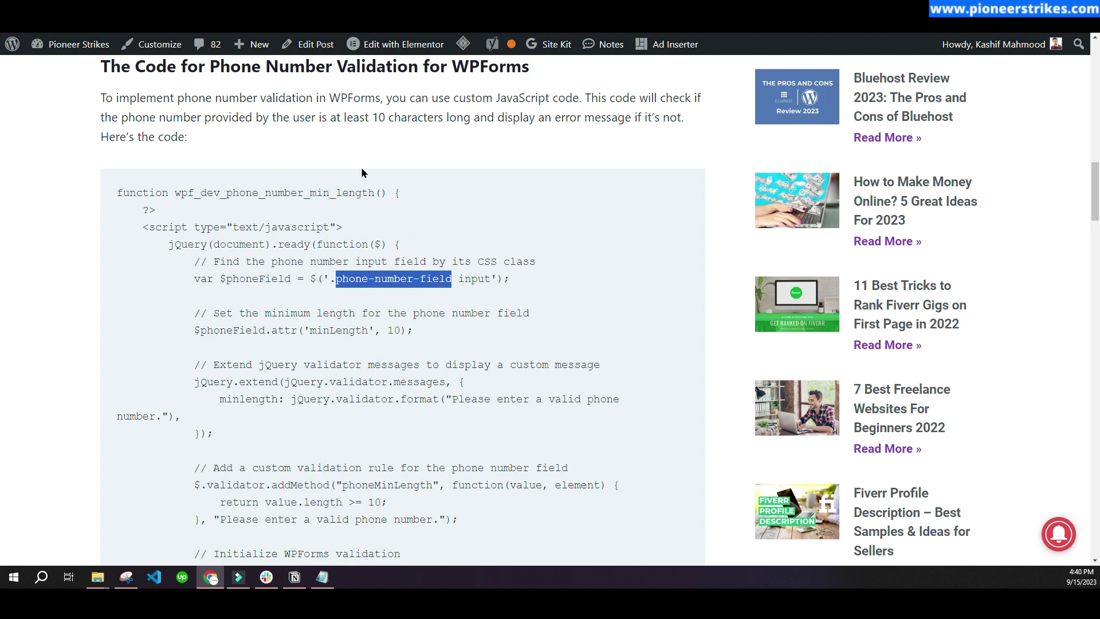
mouse_move(395, 45)
key("alt+Tab")
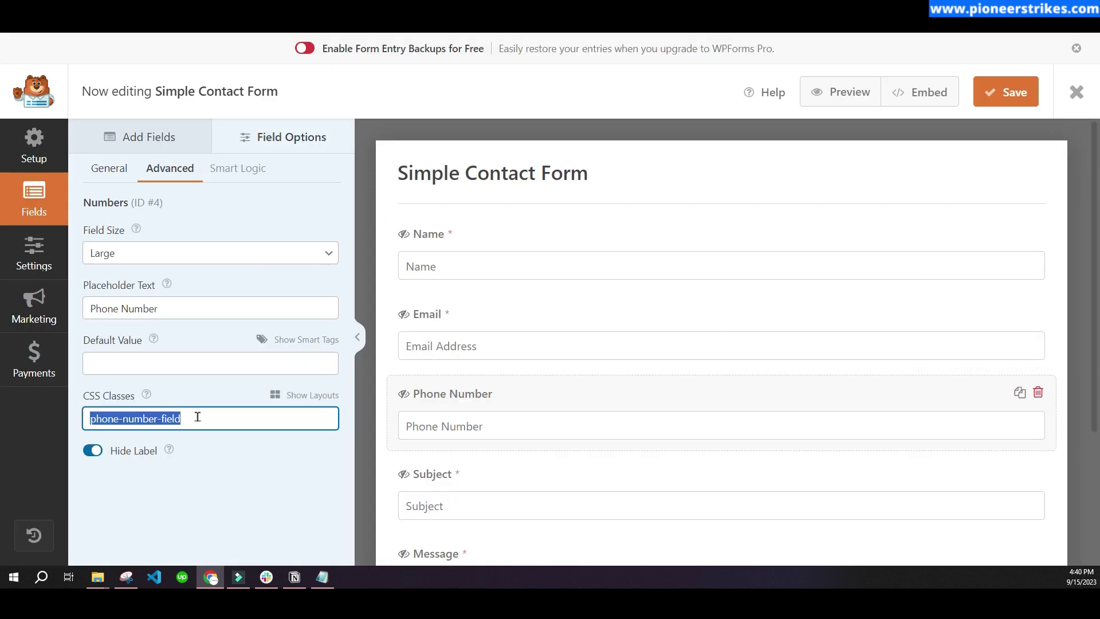
- Reselect the 'phone-number-field' class, then move to the WordPress dashboard's Plugins menu
left_click_drag(194, 422, 82, 426)
key("ctrl+Tab")
key("ctrl+Tab")
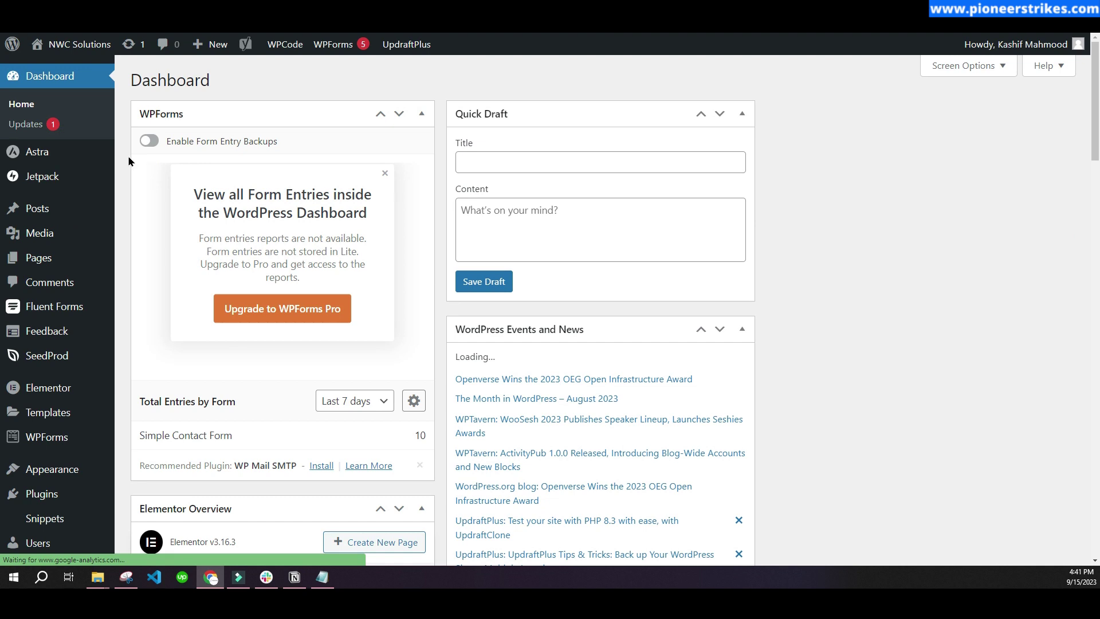
scroll(74, 401, "down", 1)
mouse_move(57, 436)
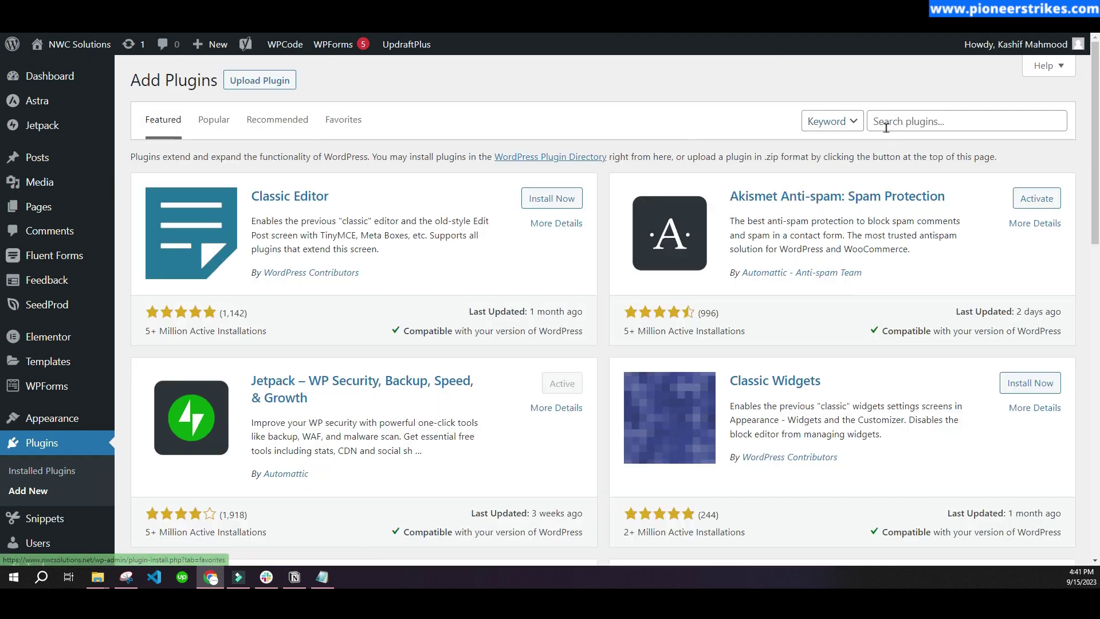
- Search plugins for 'code snipp' and confirm the Code Snippets result shows as Active
left_click(898, 122)
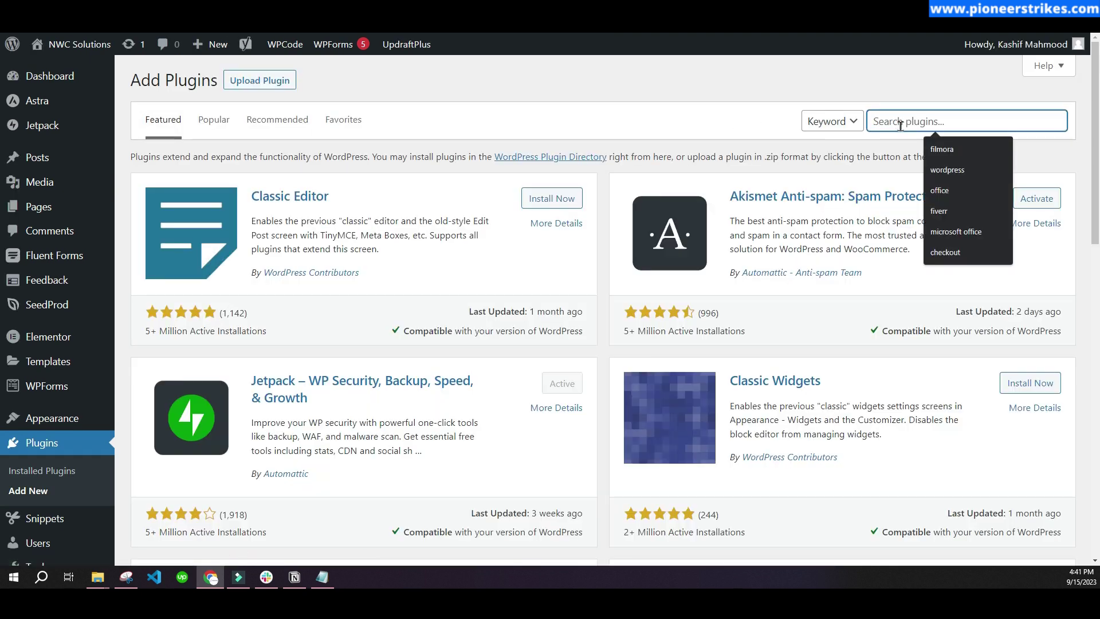
type("code")
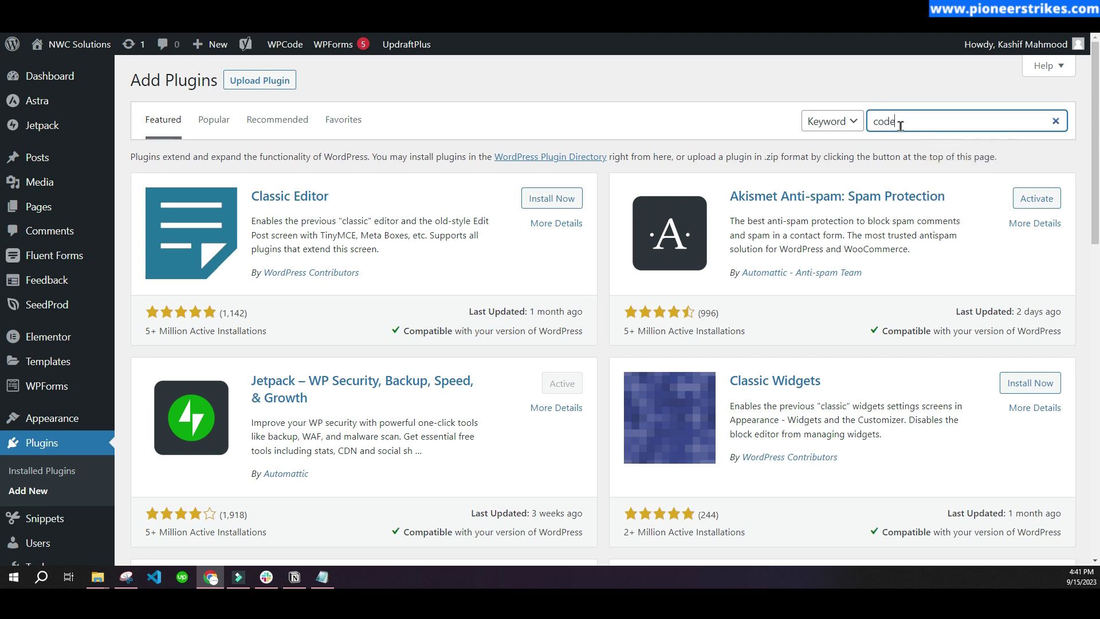
type(" snippet")
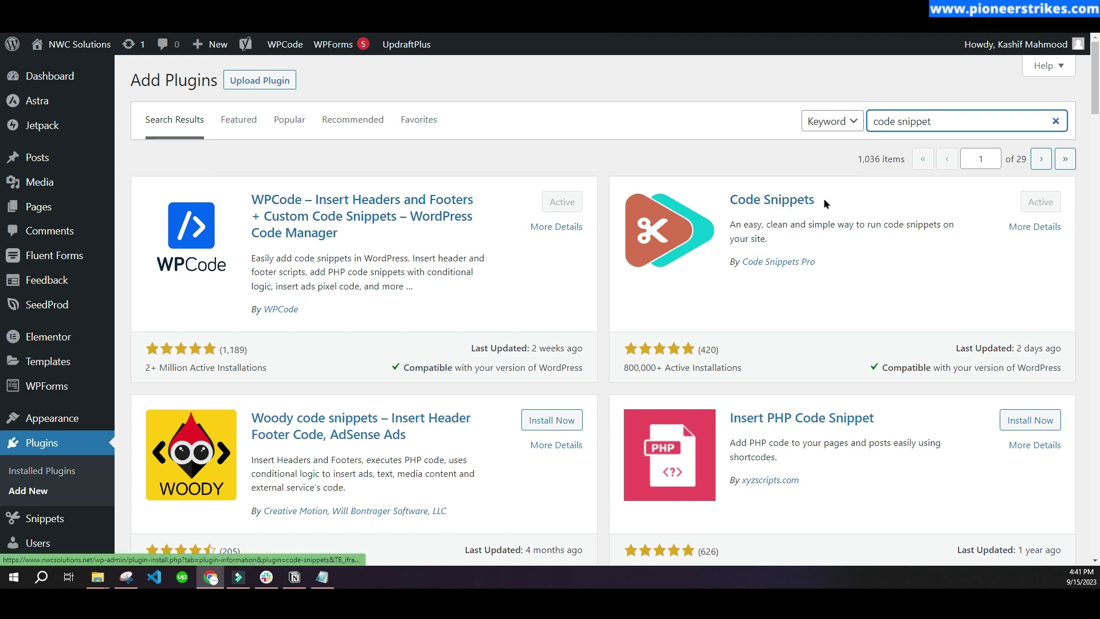
left_click_drag(736, 206, 795, 200)
left_click(788, 246)
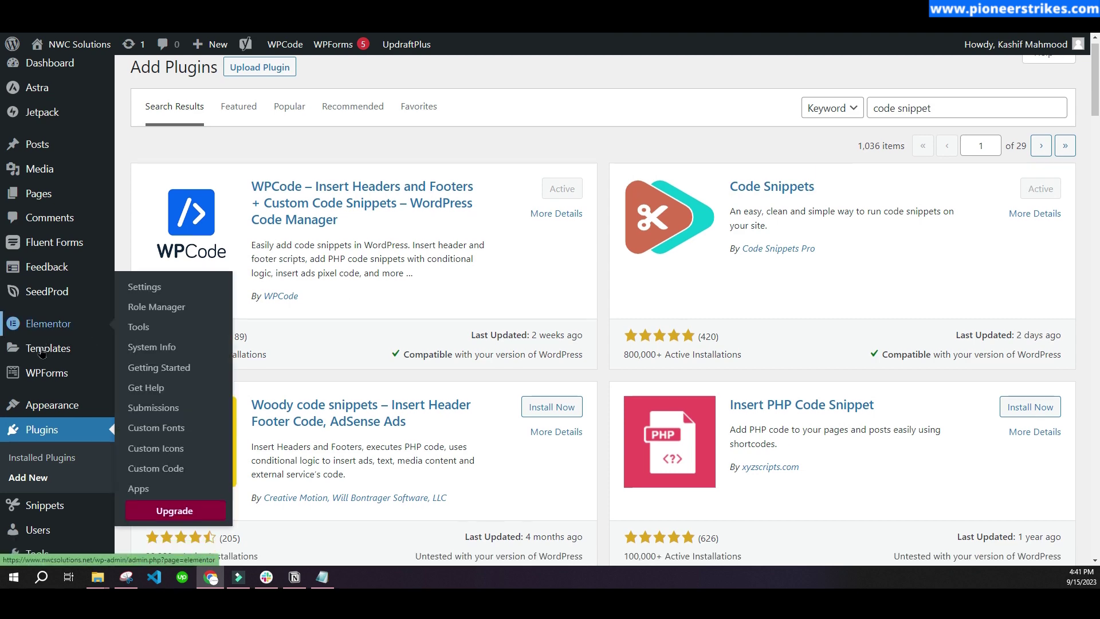
- Open the All Snippets list and launch Add New in a separate browser tab
scroll(41, 352, "down", 3)
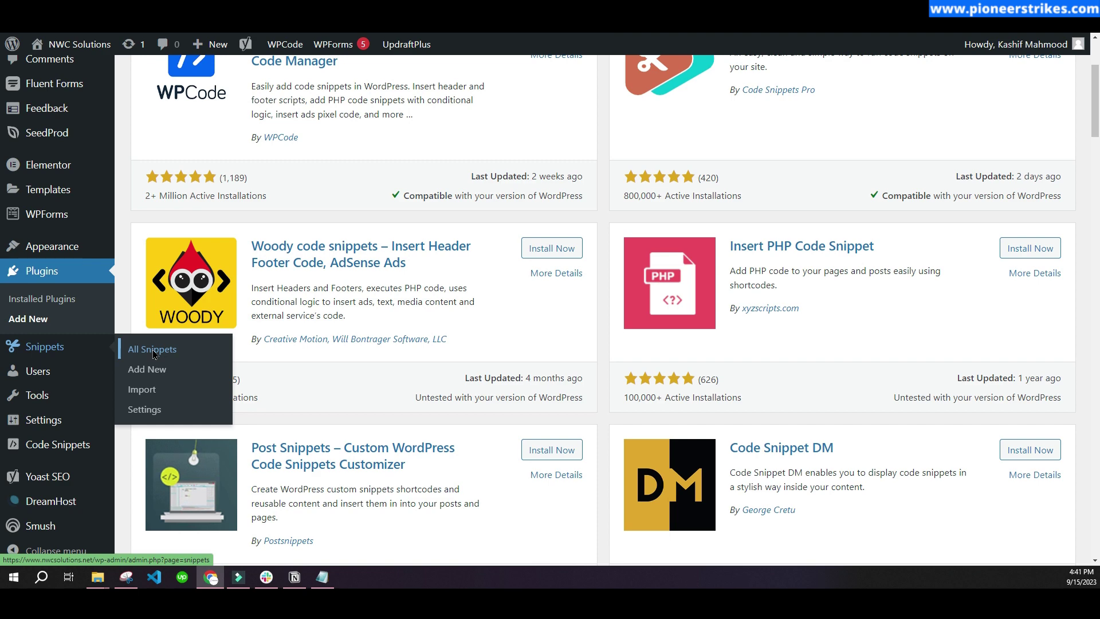
left_click(153, 350)
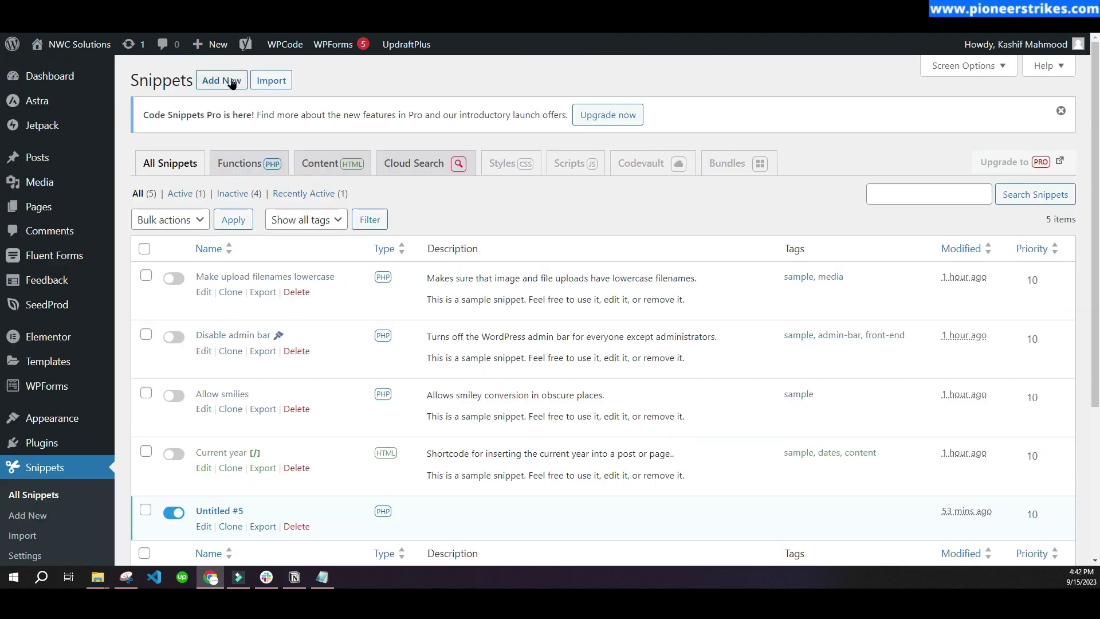
left_click(215, 86)
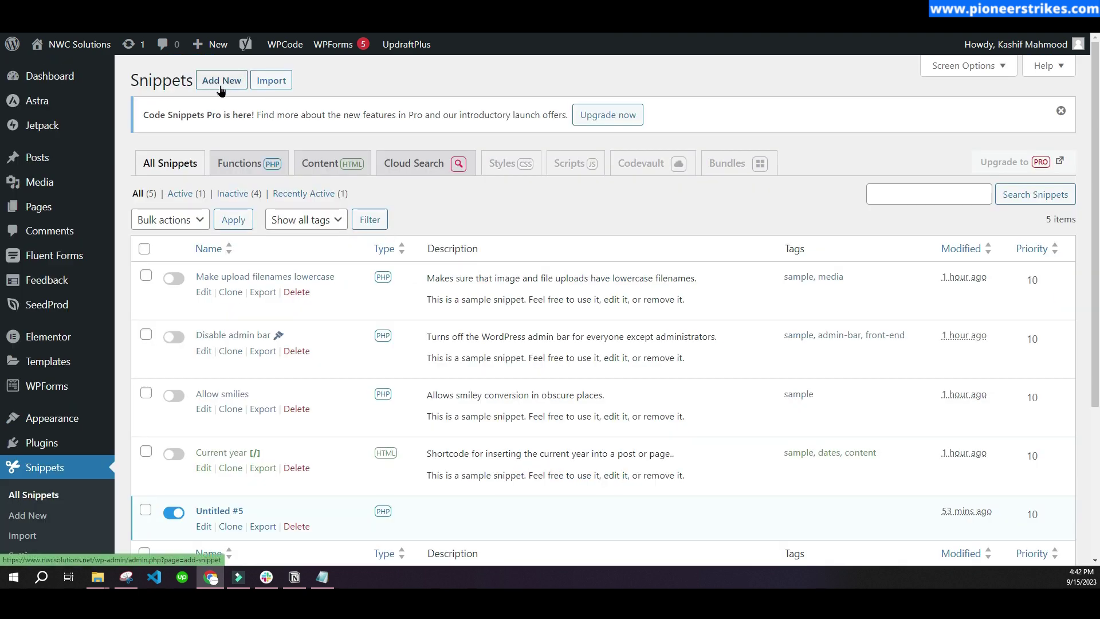
right_click(223, 83)
left_click(256, 91)
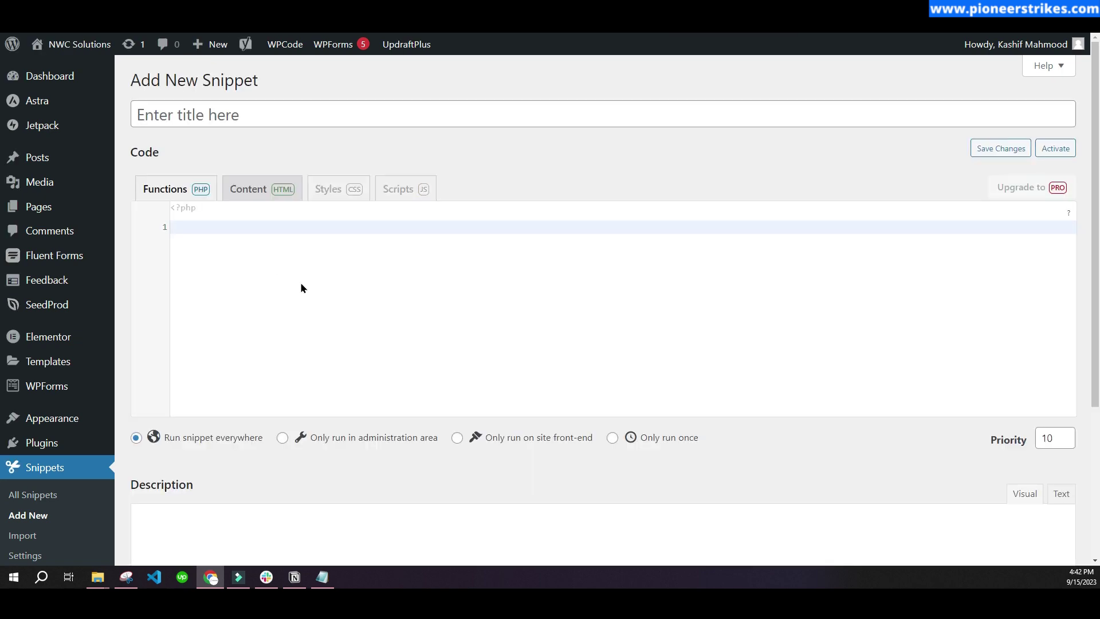
- Glance at the new snippet page, then edit Untitled #5 from the snippets list
left_click(162, 115)
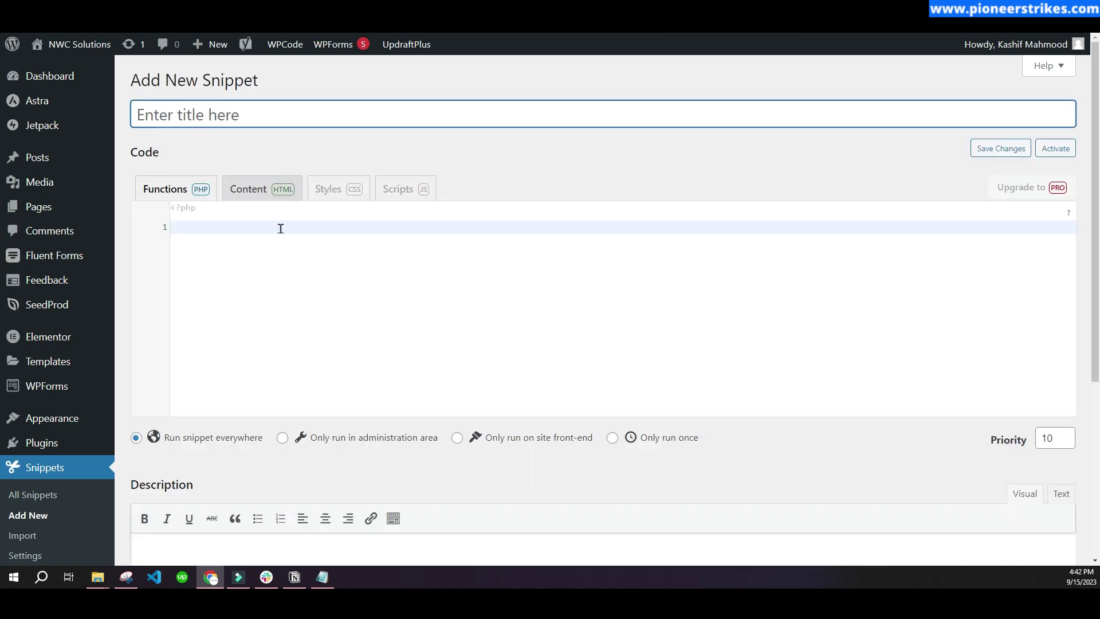
left_click(426, 222)
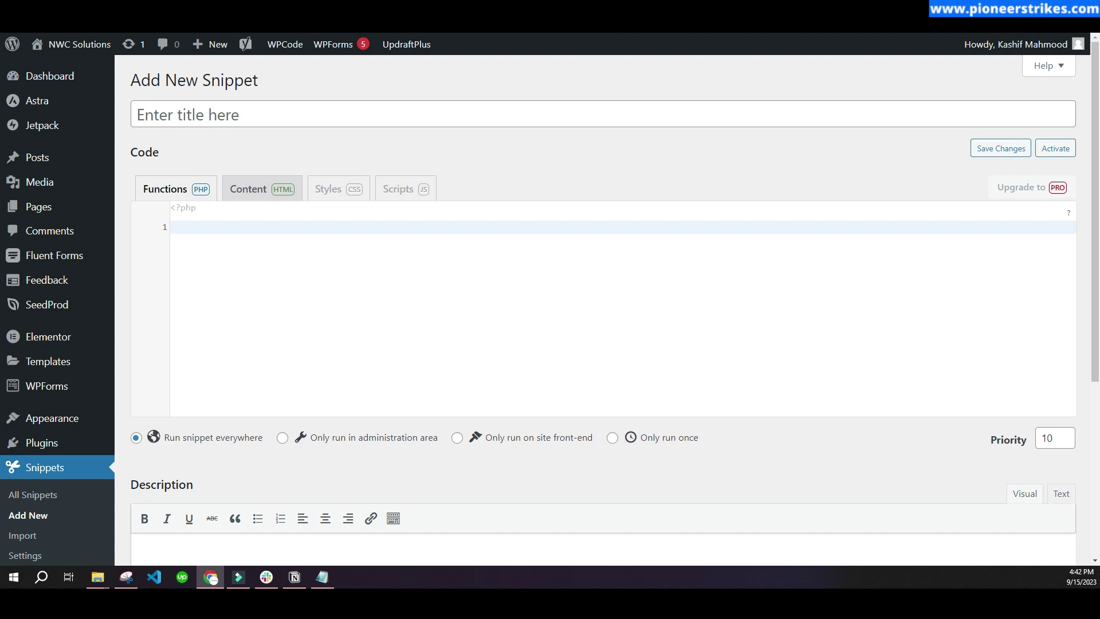
key("alt+Left")
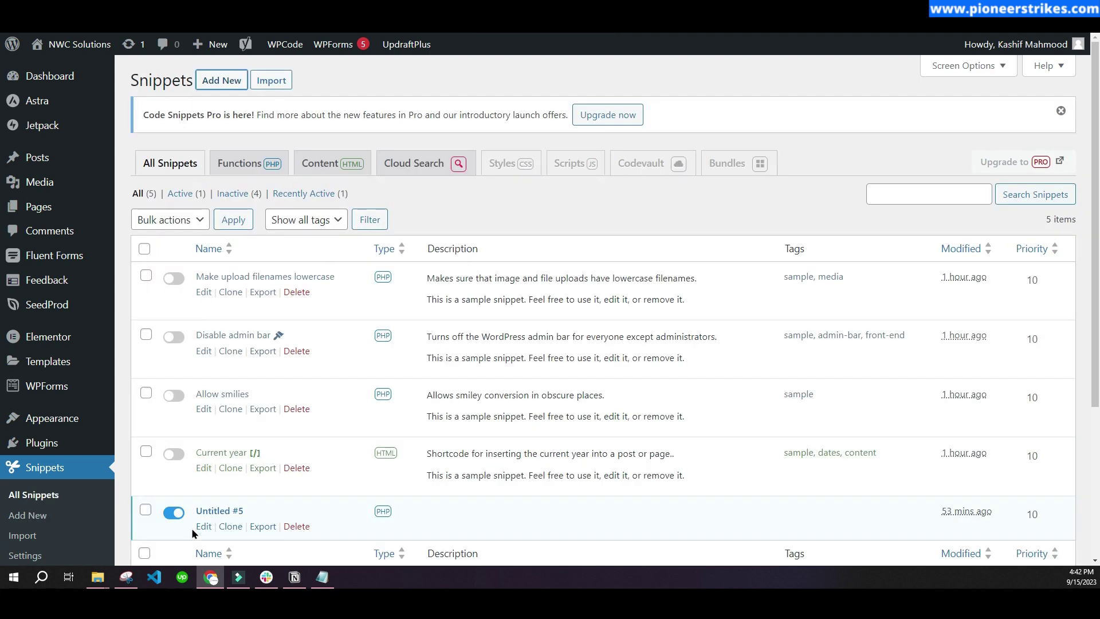
left_click(203, 526)
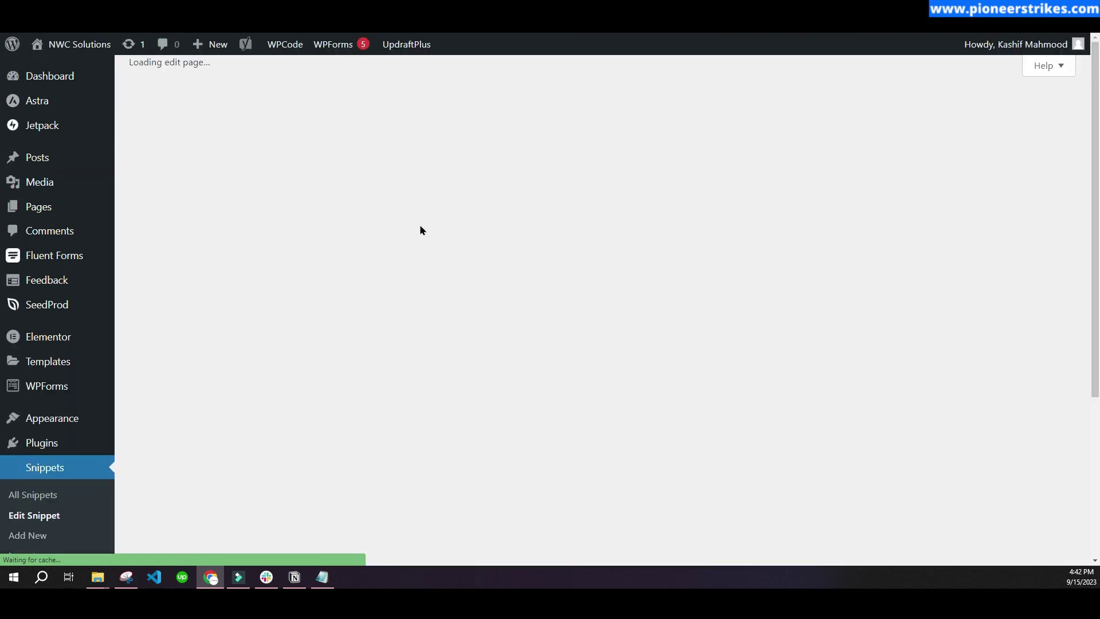
- Review Untitled #5's code at lines 6 and 8, then compare with the blog's wpf_dev_phone_number_min_length code
scroll(332, 347, "down", 5)
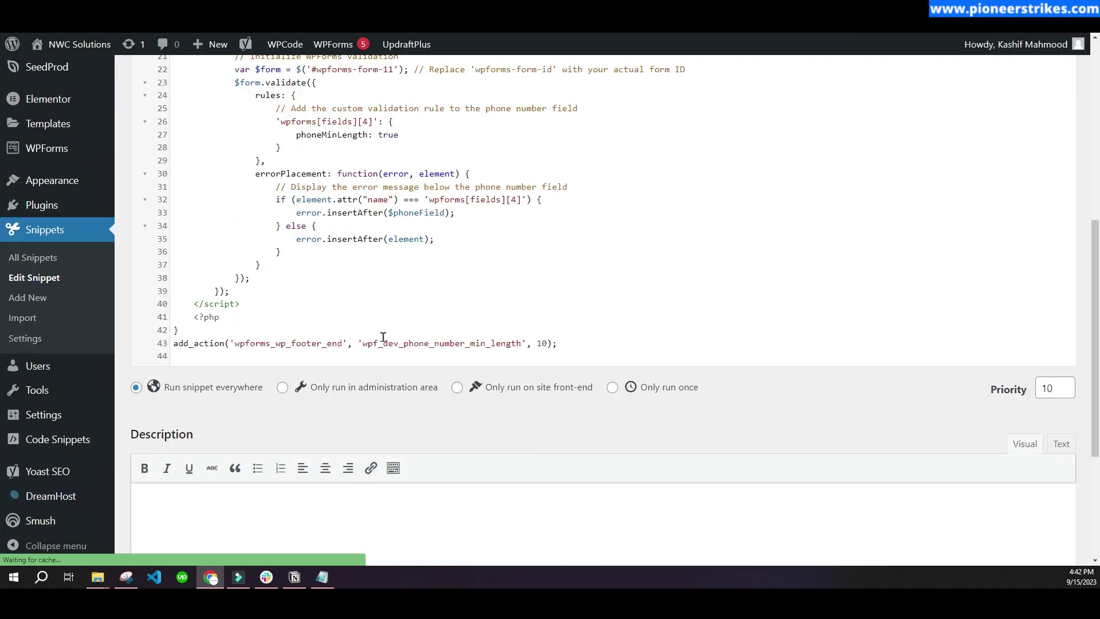
scroll(333, 347, "up", 7)
left_click(257, 293)
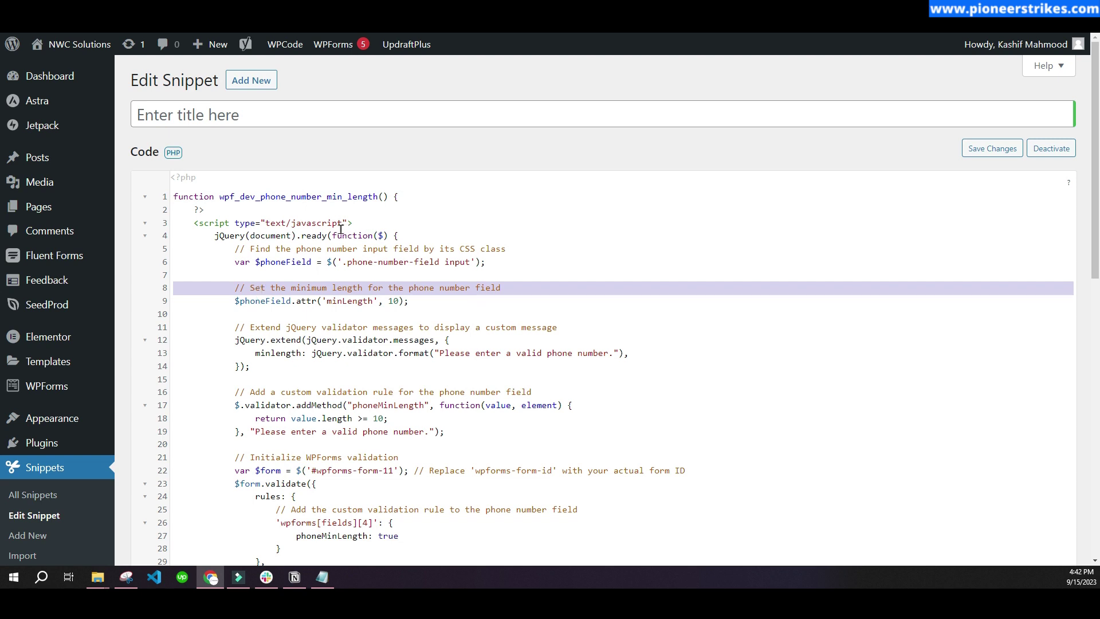
left_click(302, 261)
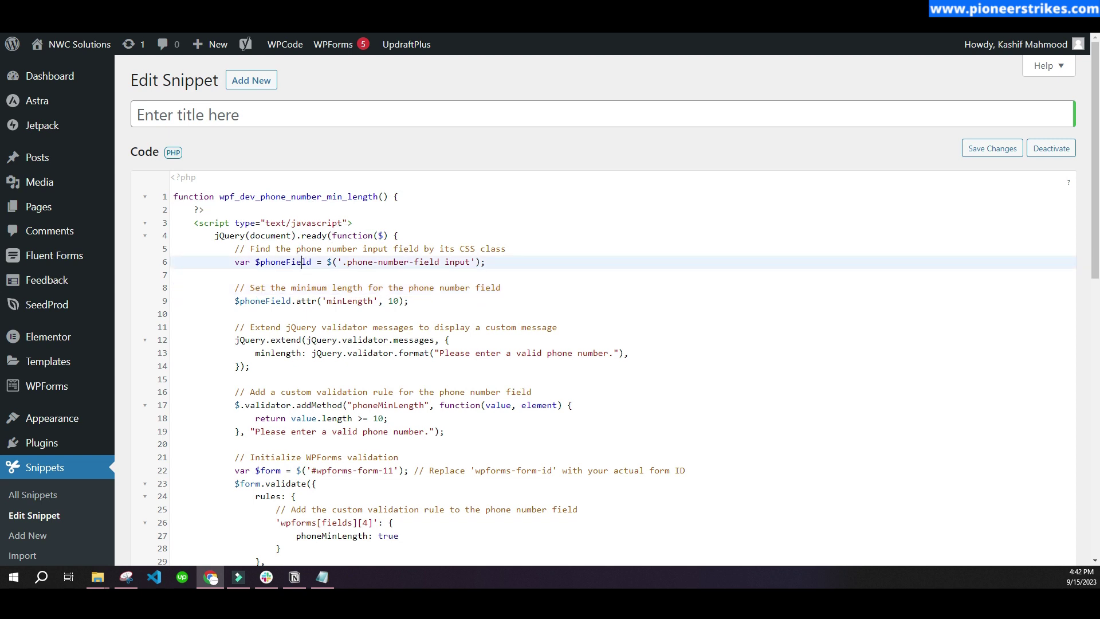
key("alt+Tab")
left_click(232, 277)
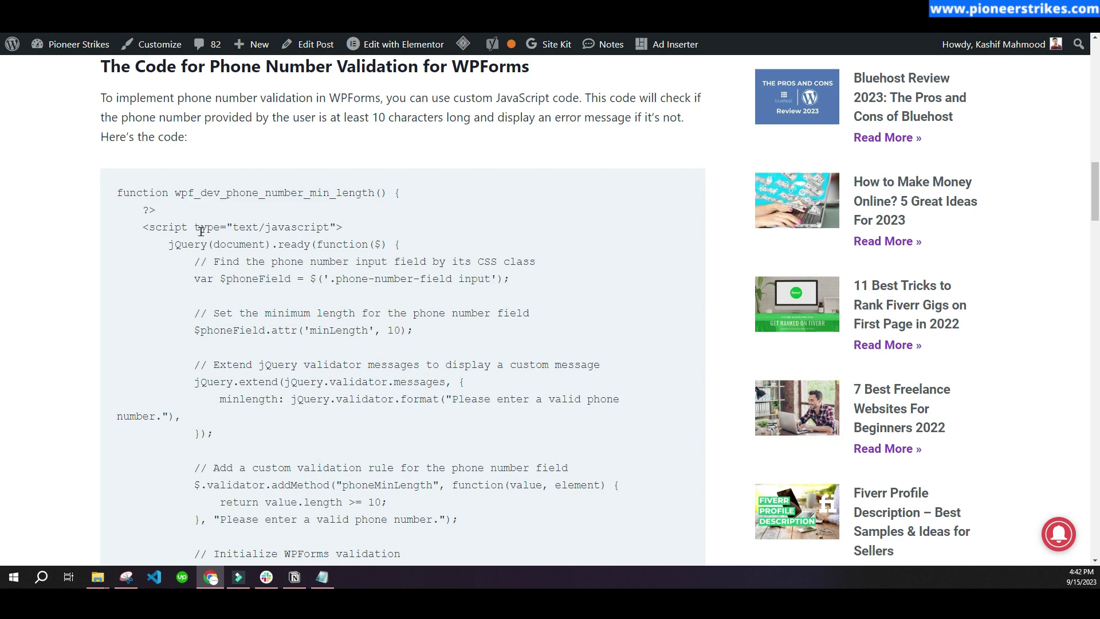
- Copy the article's 43-line phone minimum-length code over the Untitled #5 snippet's existing code
scroll(181, 210, "down", 2)
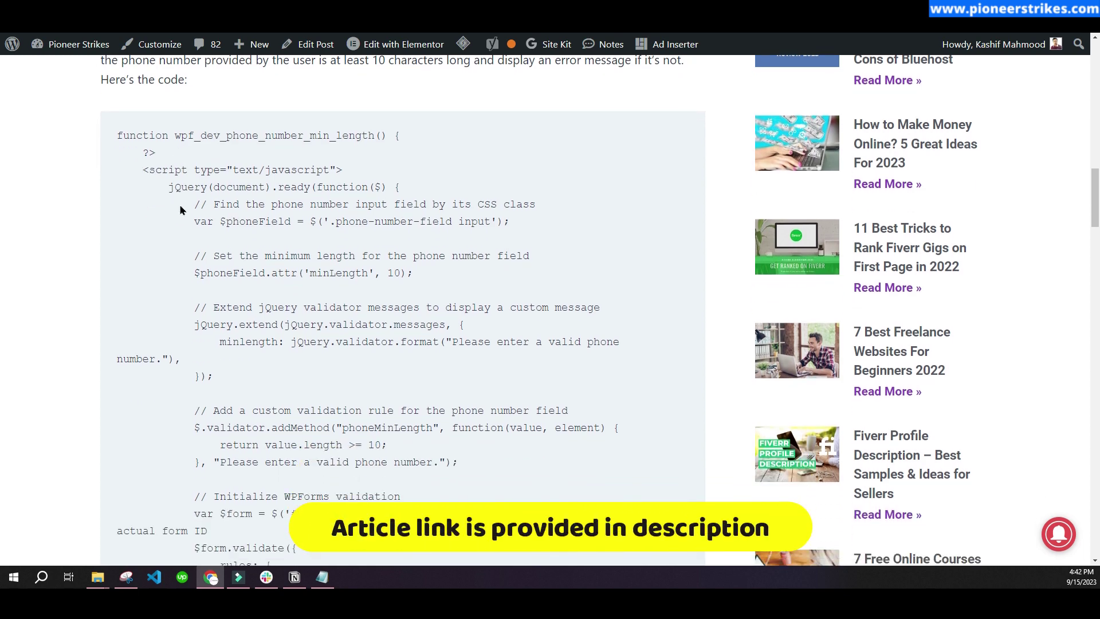
left_click_drag(120, 78, 602, 476)
key("ctrl+c")
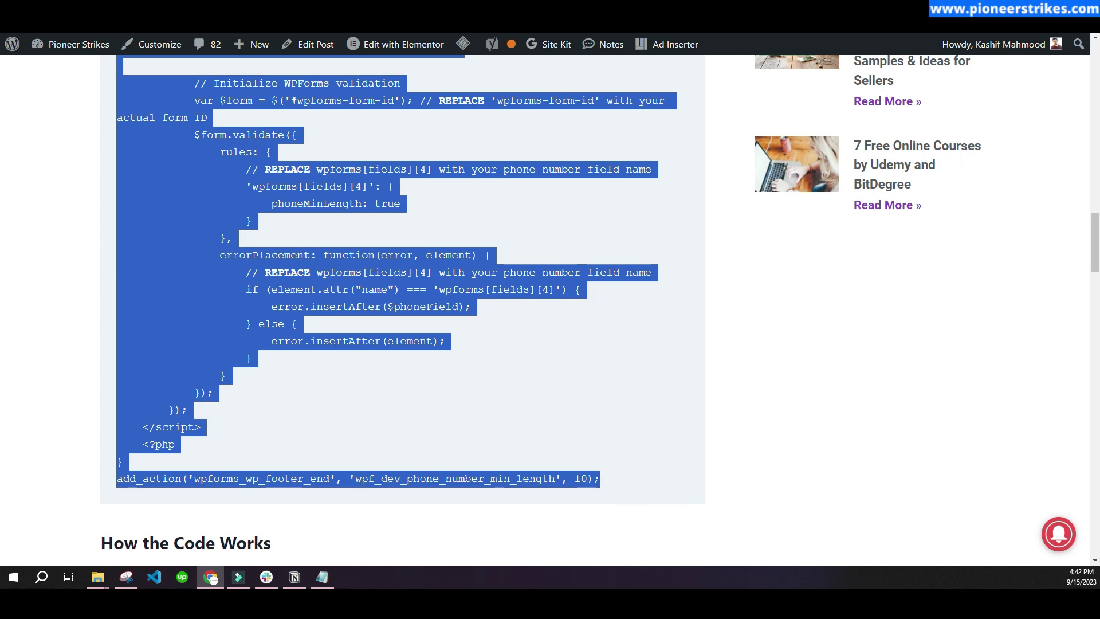
key("alt+Tab")
left_click(331, 298)
key("ctrl+a")
key("ctrl+v")
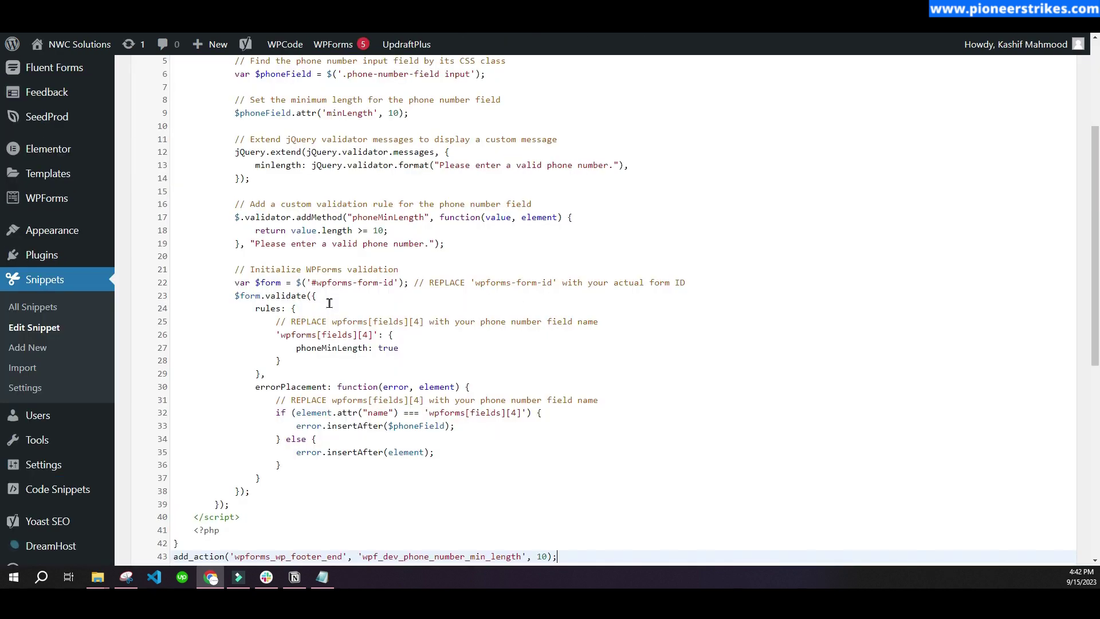
- Mark the form ID placeholder and its REPLACE note on line 22 of the snippet
scroll(328, 399, "up", 5)
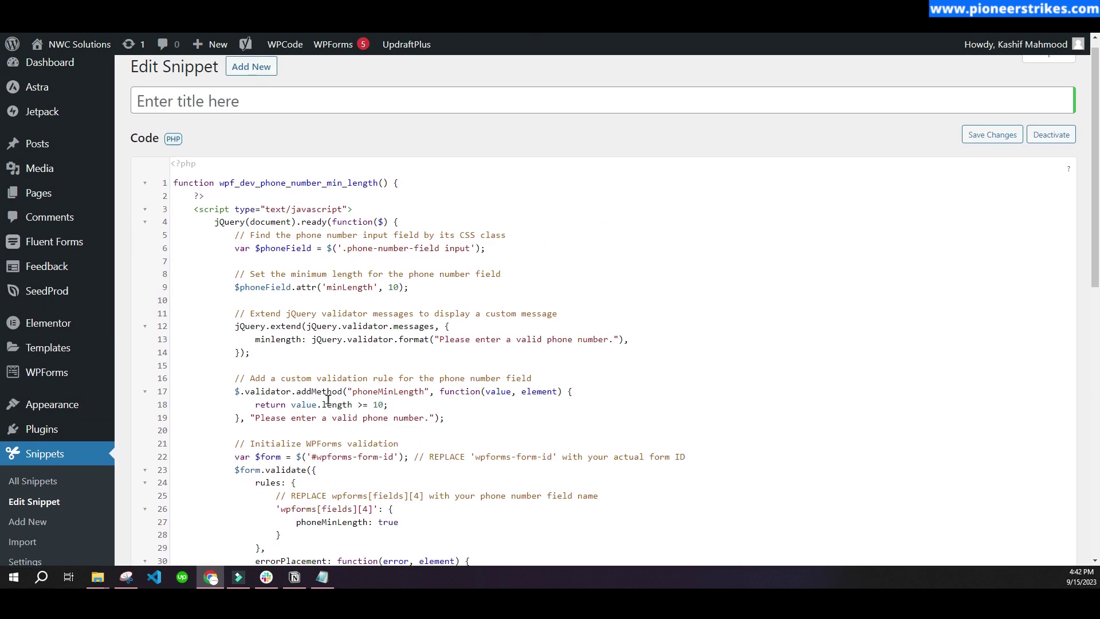
scroll(372, 341, "down", 3)
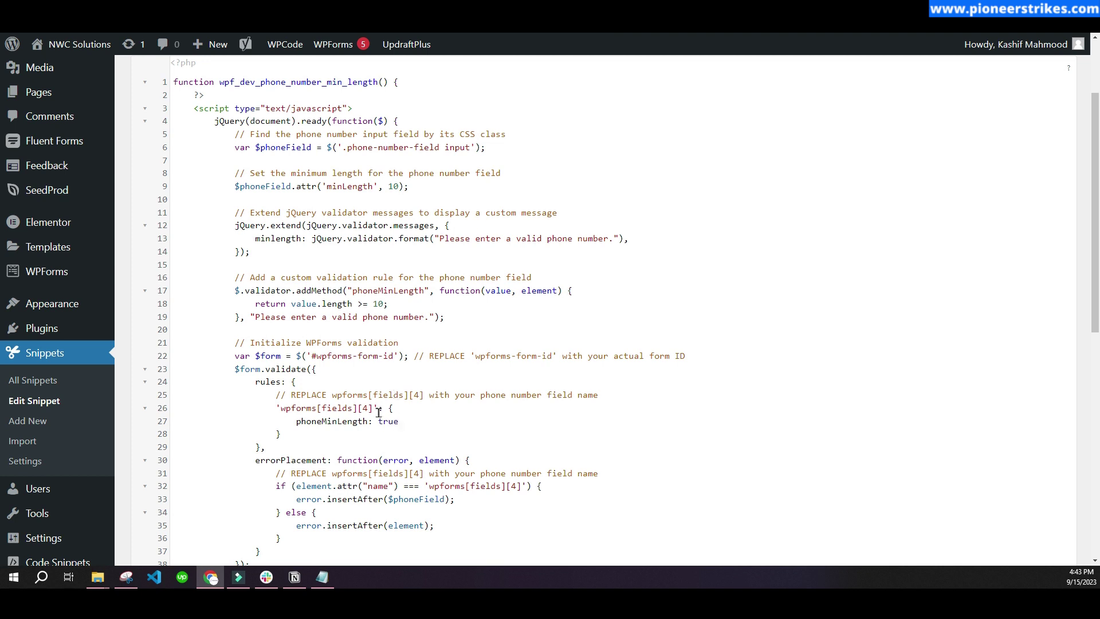
left_click_drag(312, 355, 395, 356)
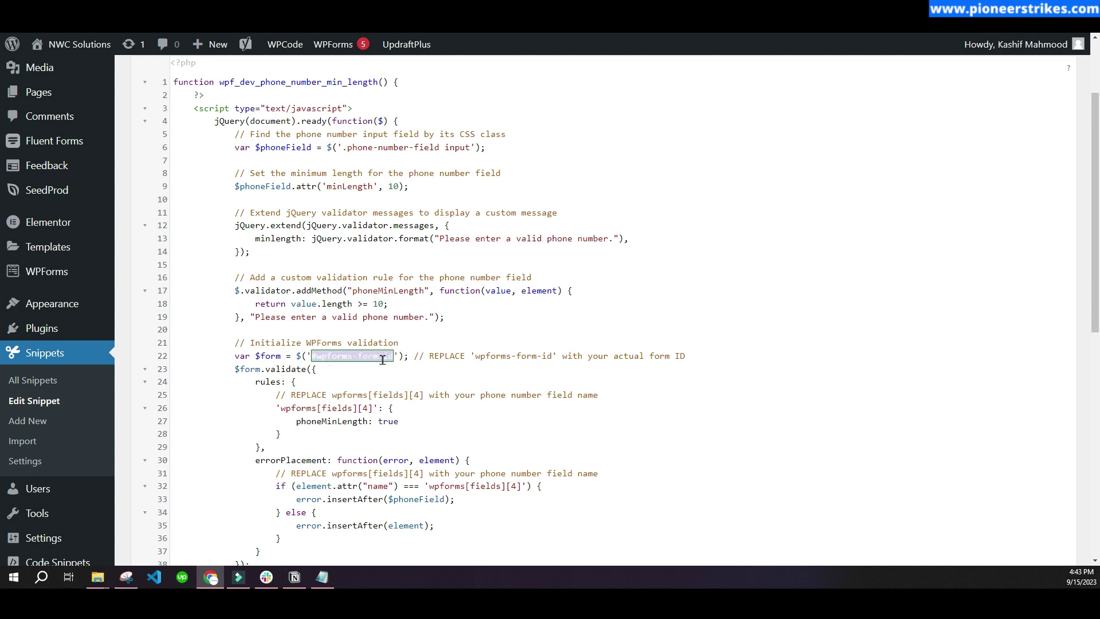
left_click_drag(429, 355, 465, 357)
left_click(475, 361)
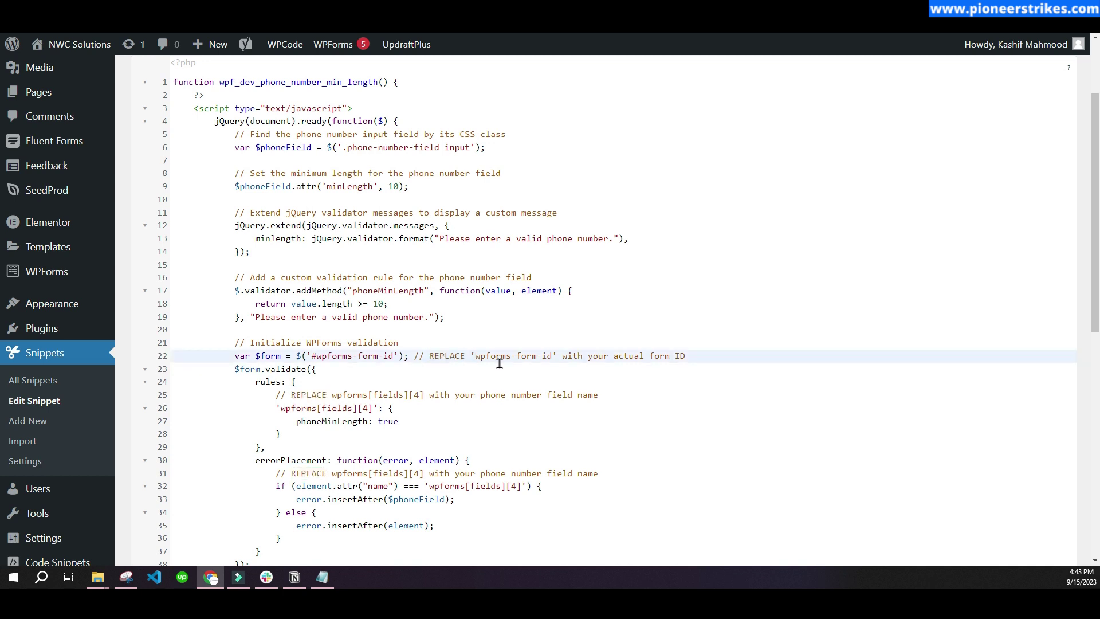
- Highlight the REPLACE notes on lines 22, 25 and 31 in turn
double_click(440, 358)
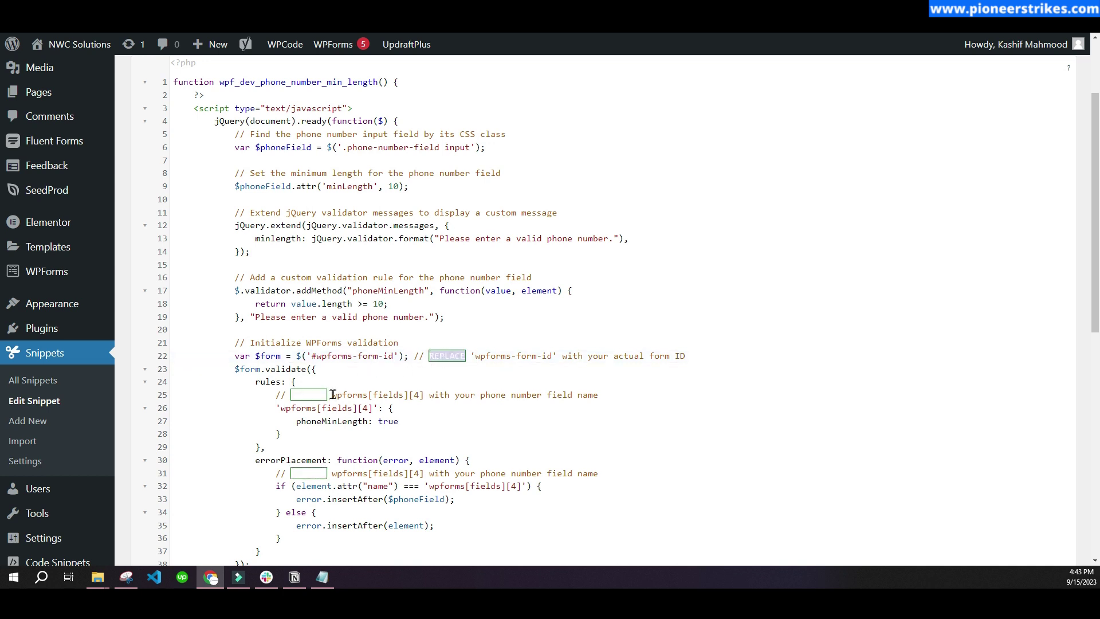
left_click(455, 358)
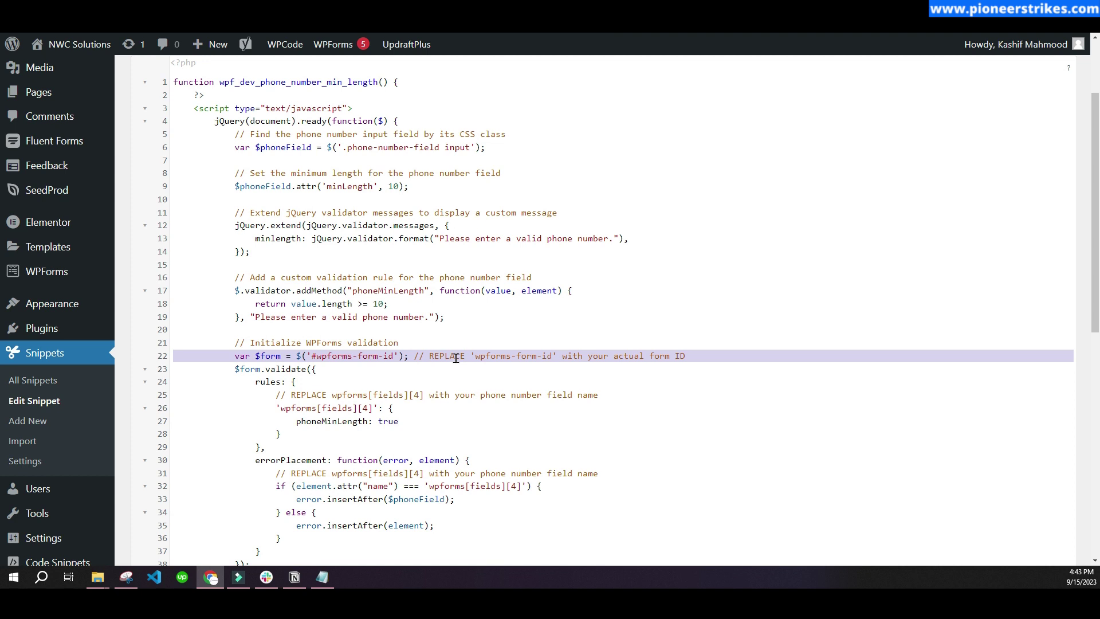
double_click(455, 358)
double_click(306, 395)
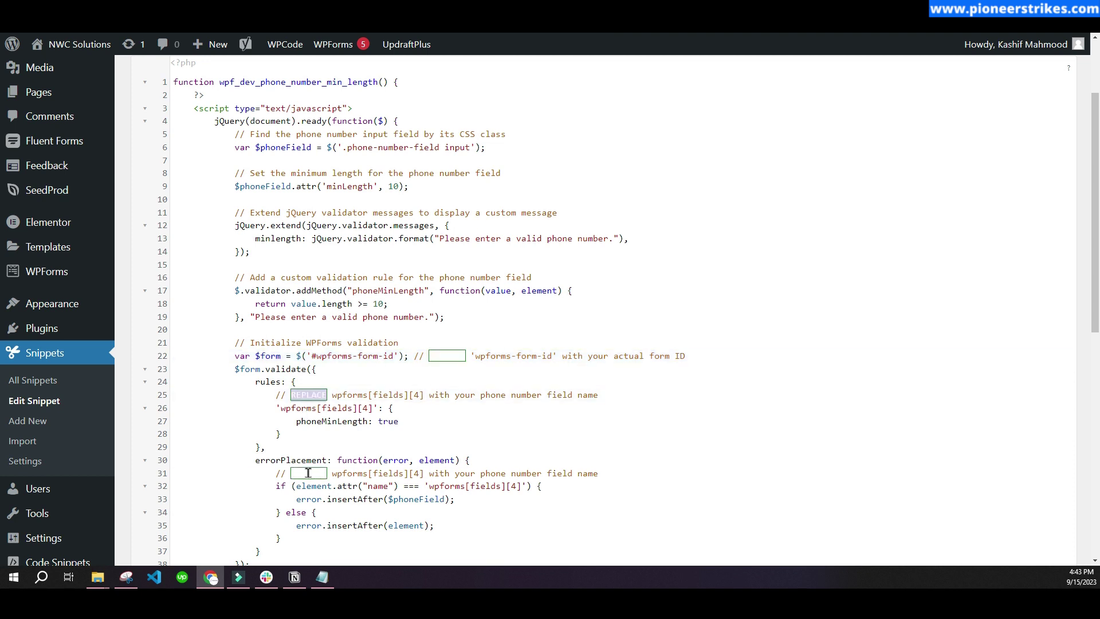
double_click(308, 472)
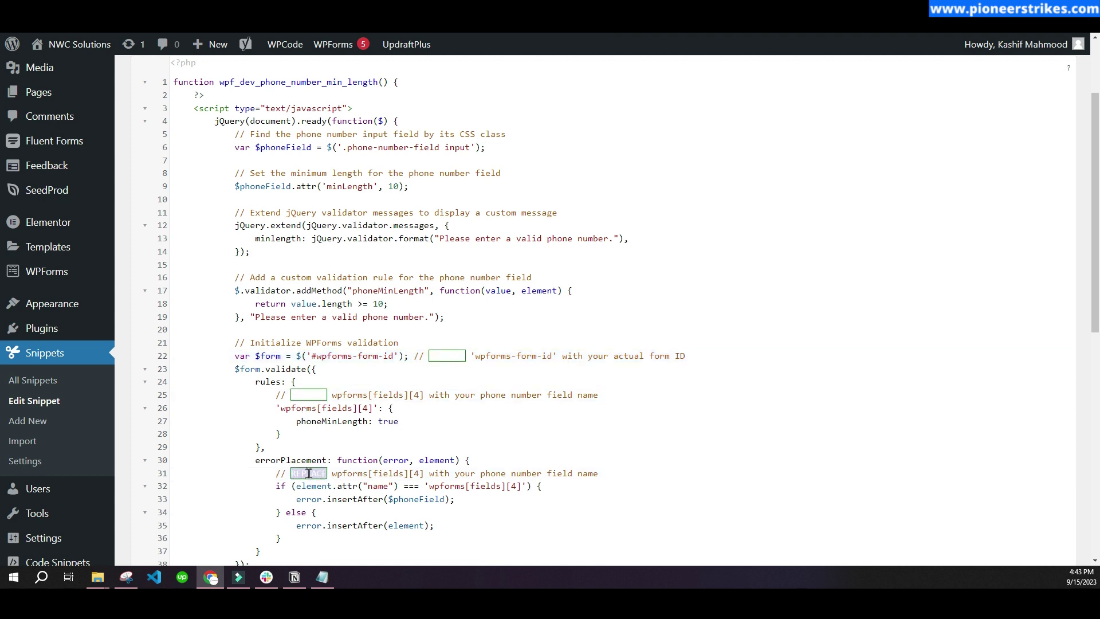
double_click(309, 395)
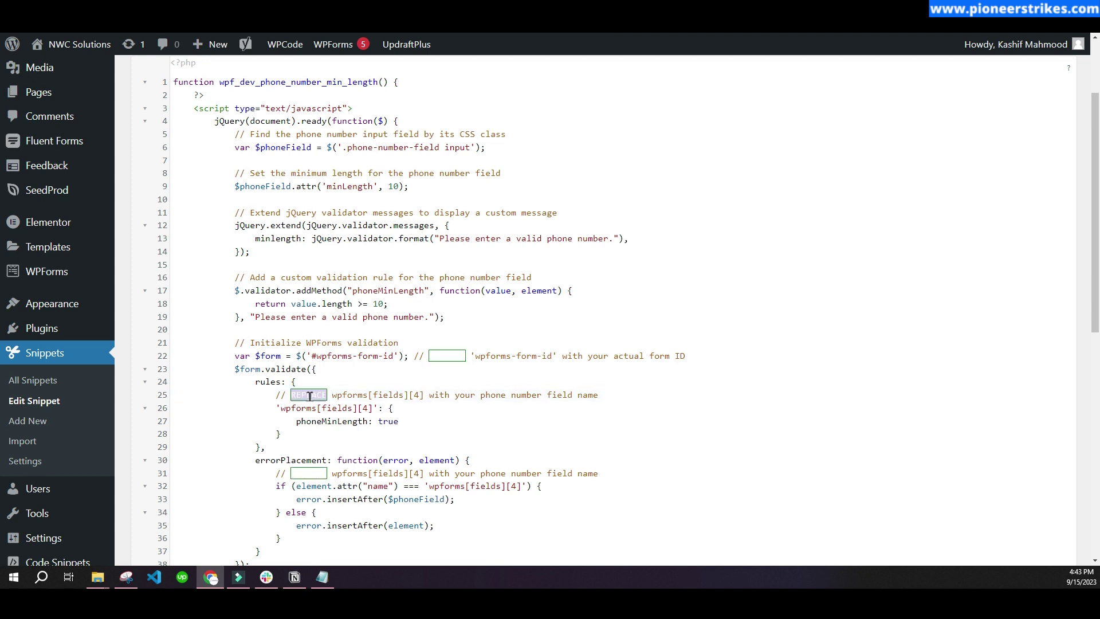
double_click(457, 357)
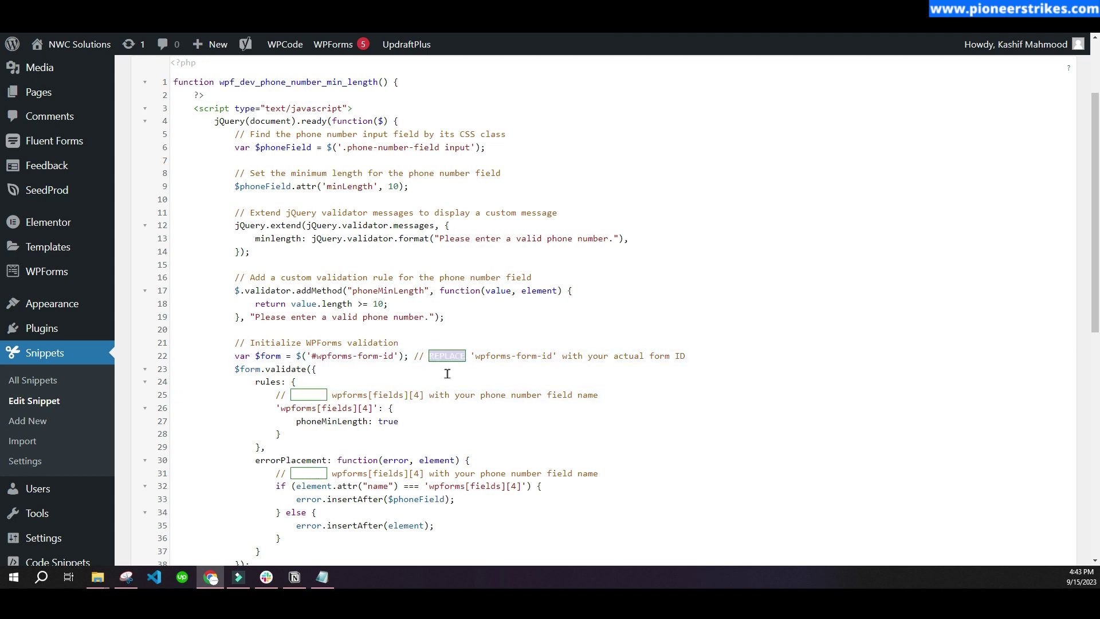
left_click(365, 365)
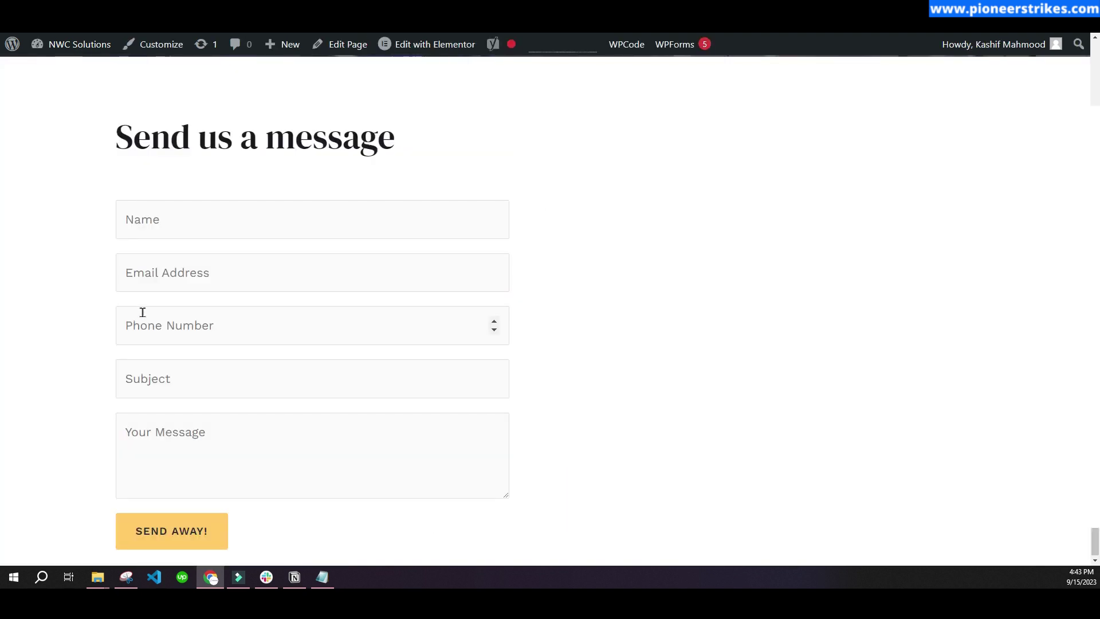
- Open DevTools on the Phone Number input, showing form ID 11, field wpforms-11-field_4 and minlength 10
left_click(193, 327)
right_click(193, 327)
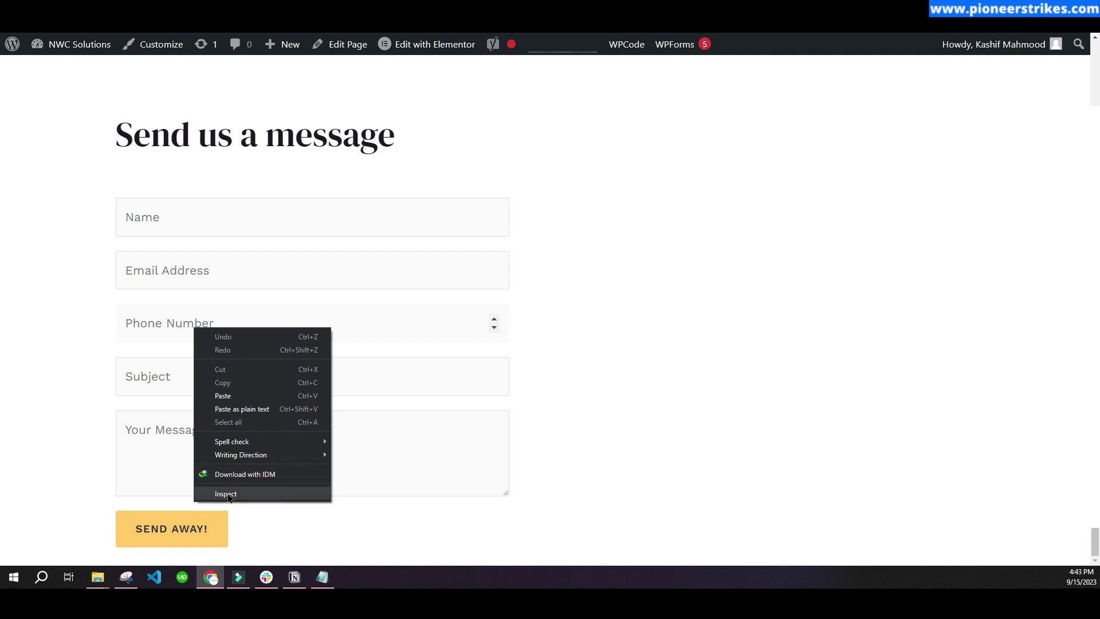
left_click(152, 324)
left_click(154, 325)
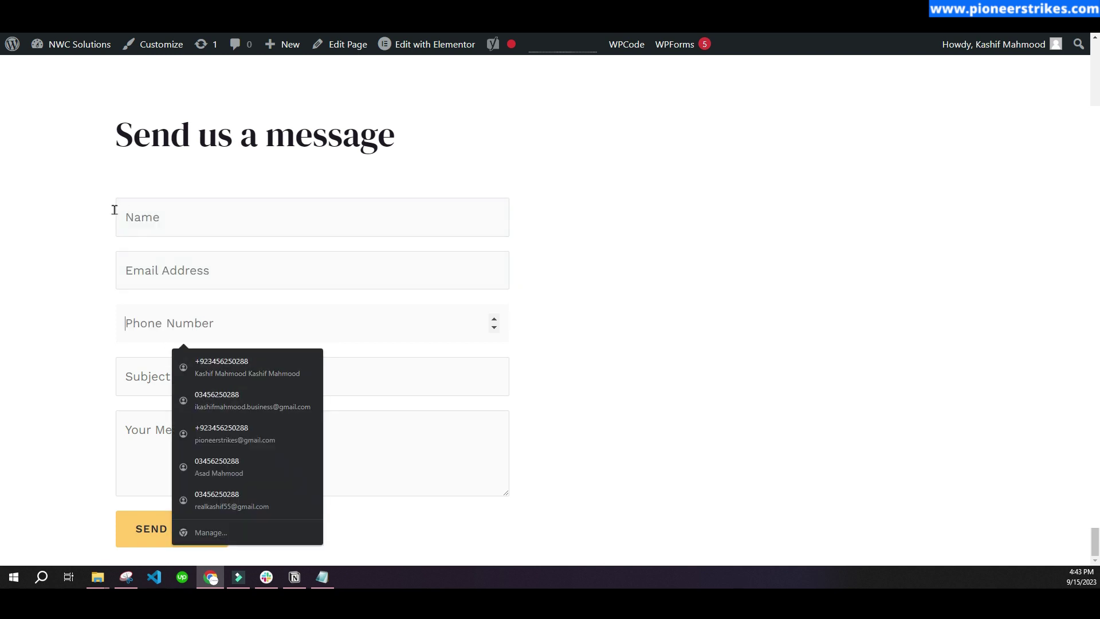
left_click(111, 218)
left_click(172, 328)
right_click(174, 325)
key("Escape")
left_click(216, 499)
key("ctrl+shift+i")
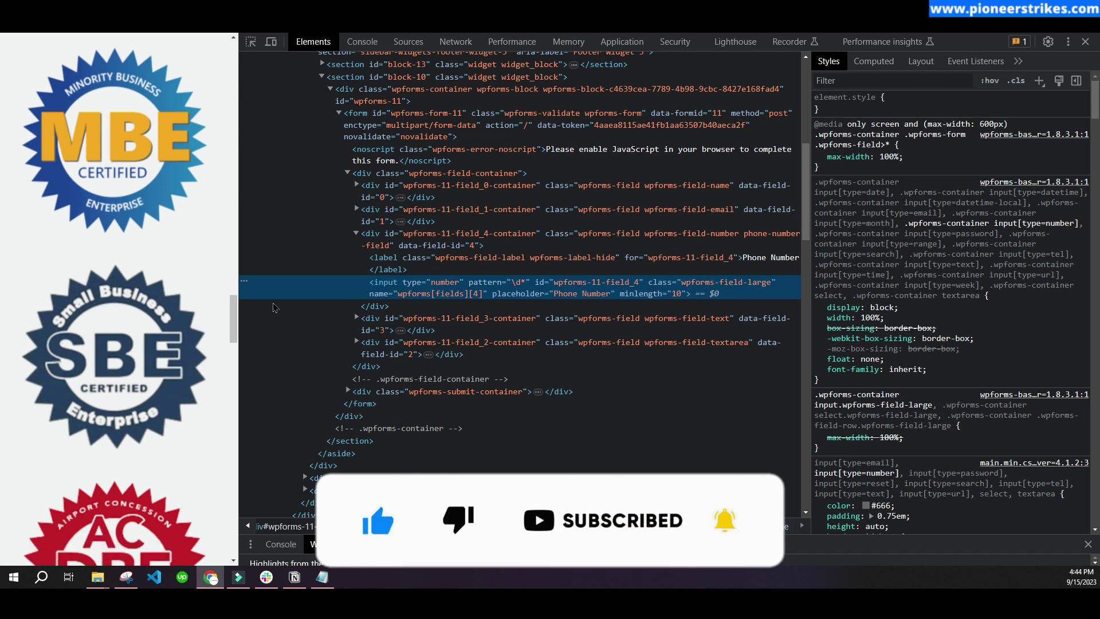
- Copy the phone input's name attribute value wpforms[fields][4] from the Elements panel
double_click(555, 295)
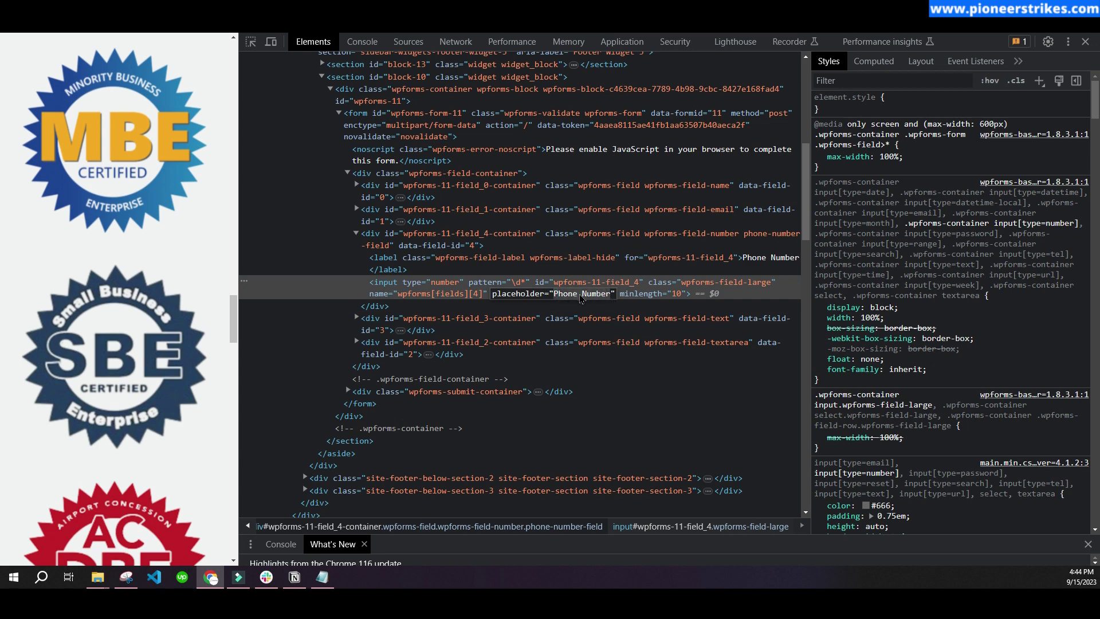
double_click(402, 295)
left_click_drag(400, 298, 480, 302)
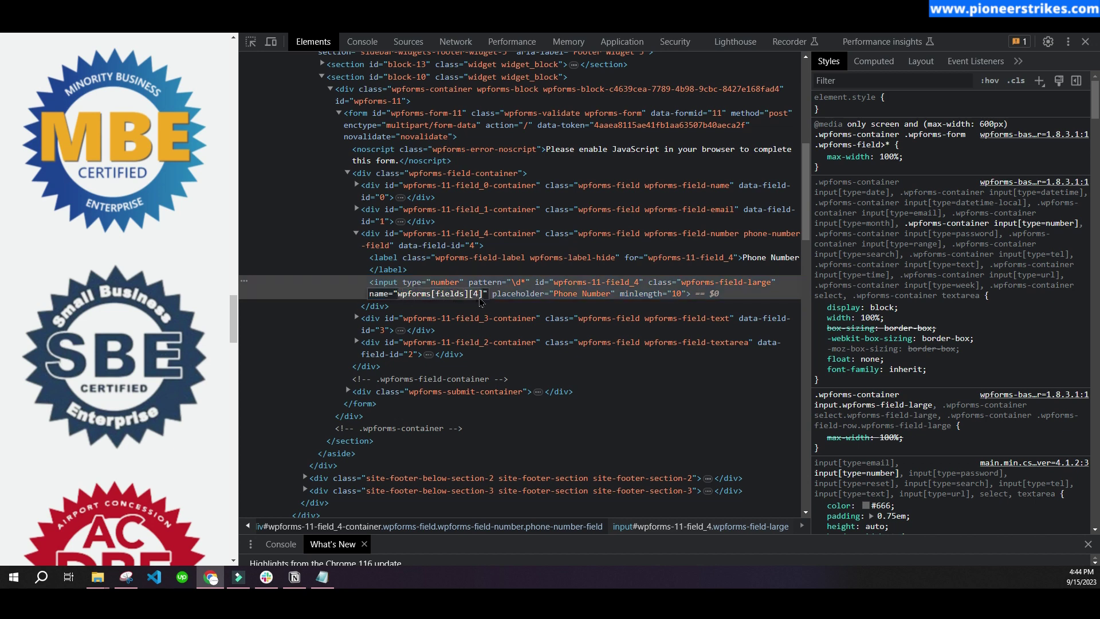
right_click(439, 302)
left_click(485, 327)
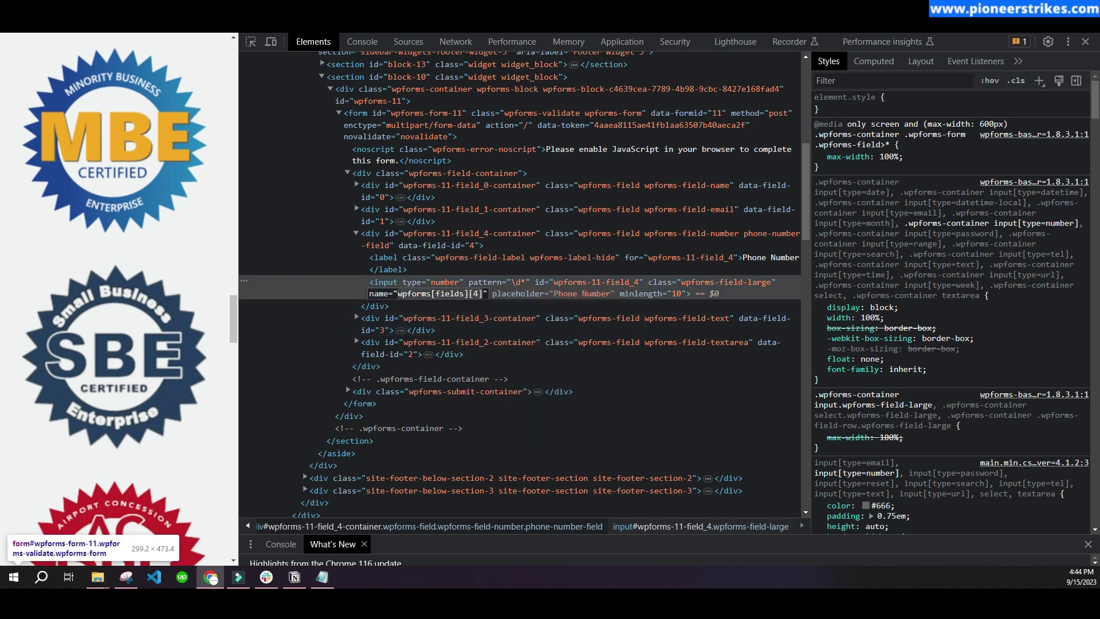
key("alt+Tab")
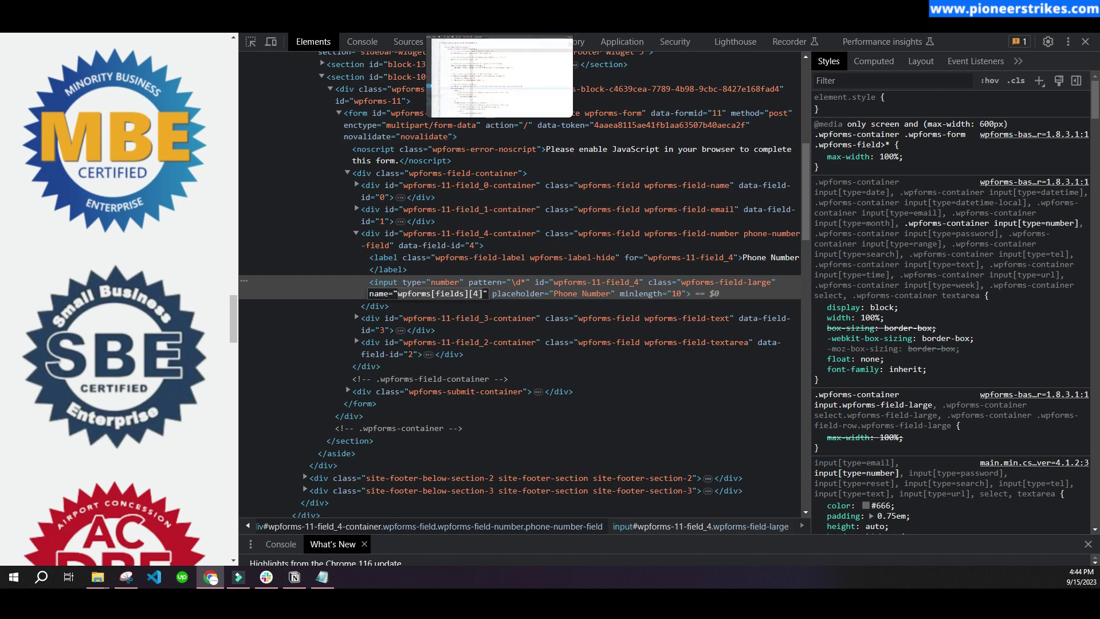
- Check the field name placeholders on lines 25, 26 and 32 of the snippet
scroll(329, 284, "down", 2)
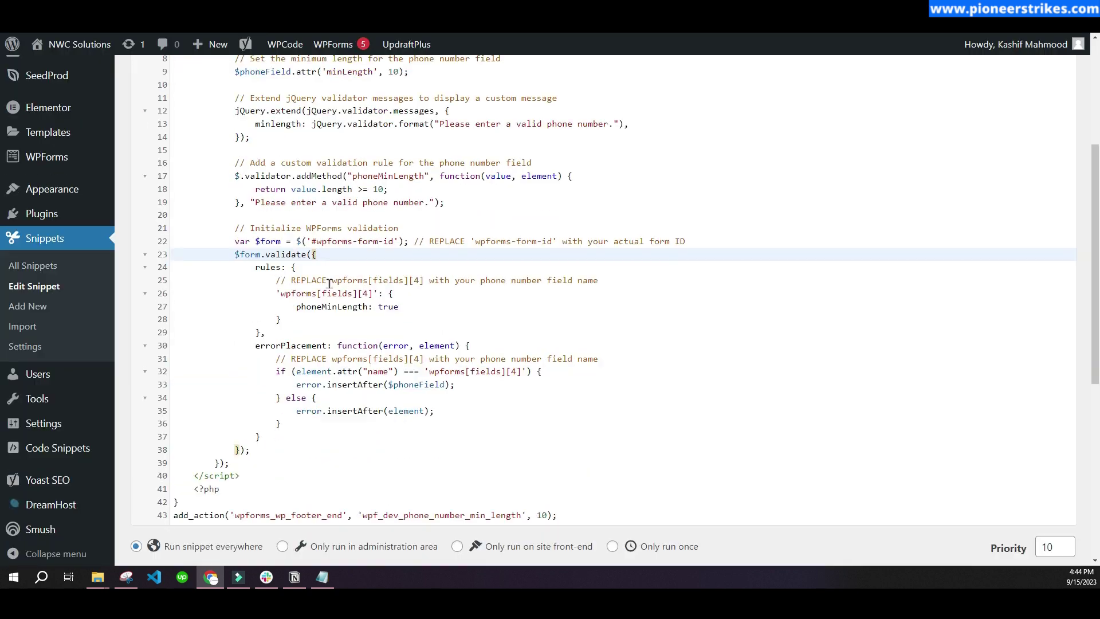
left_click_drag(331, 281, 420, 282)
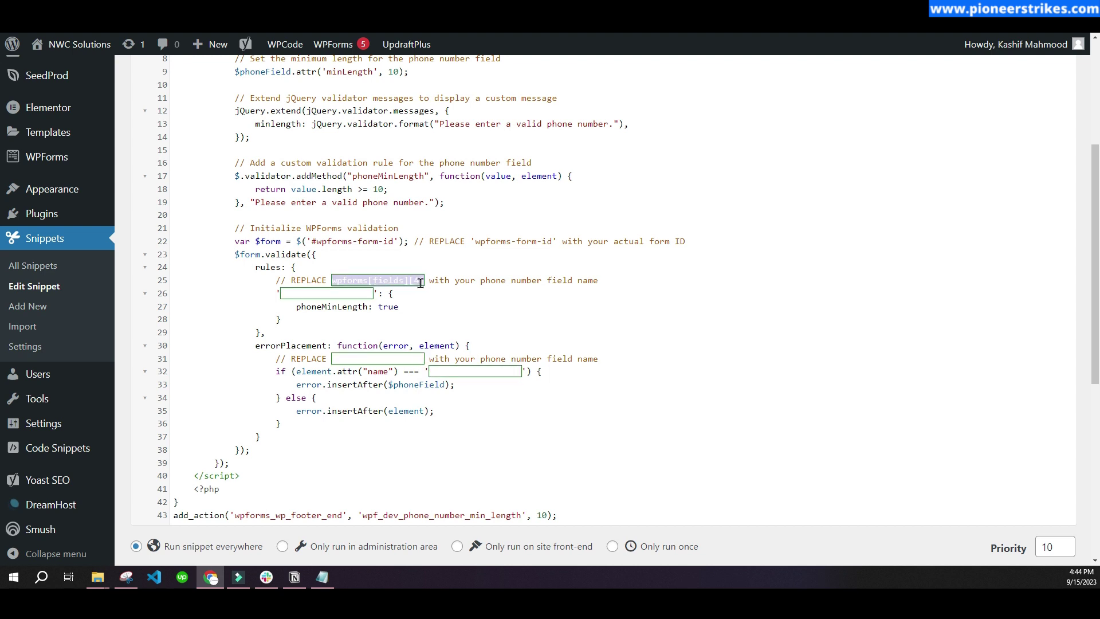
left_click(413, 293)
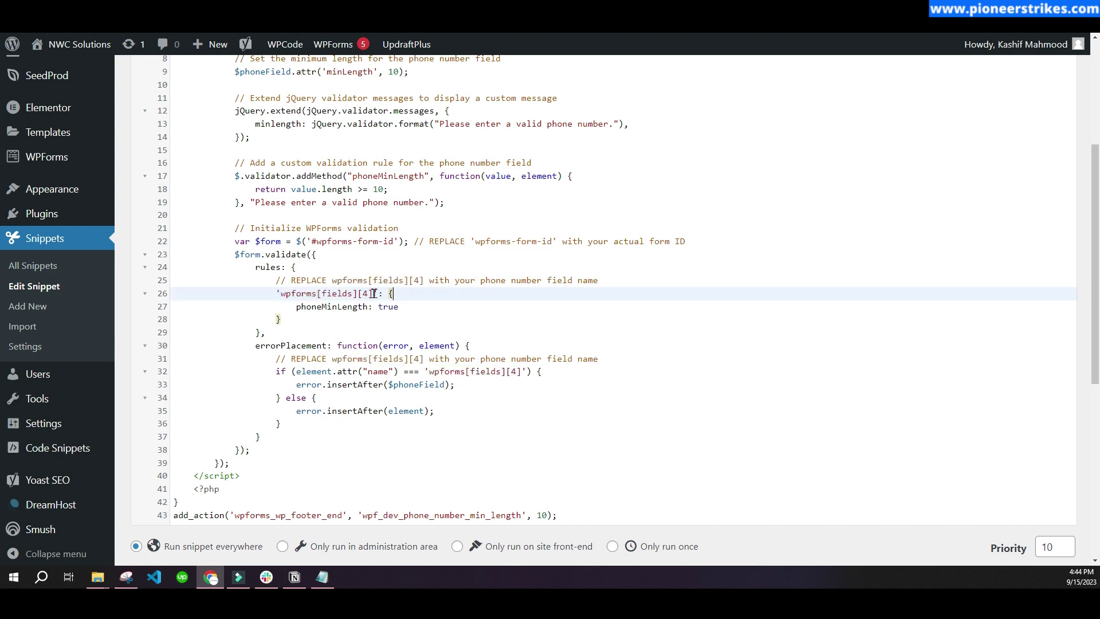
double_click(366, 294)
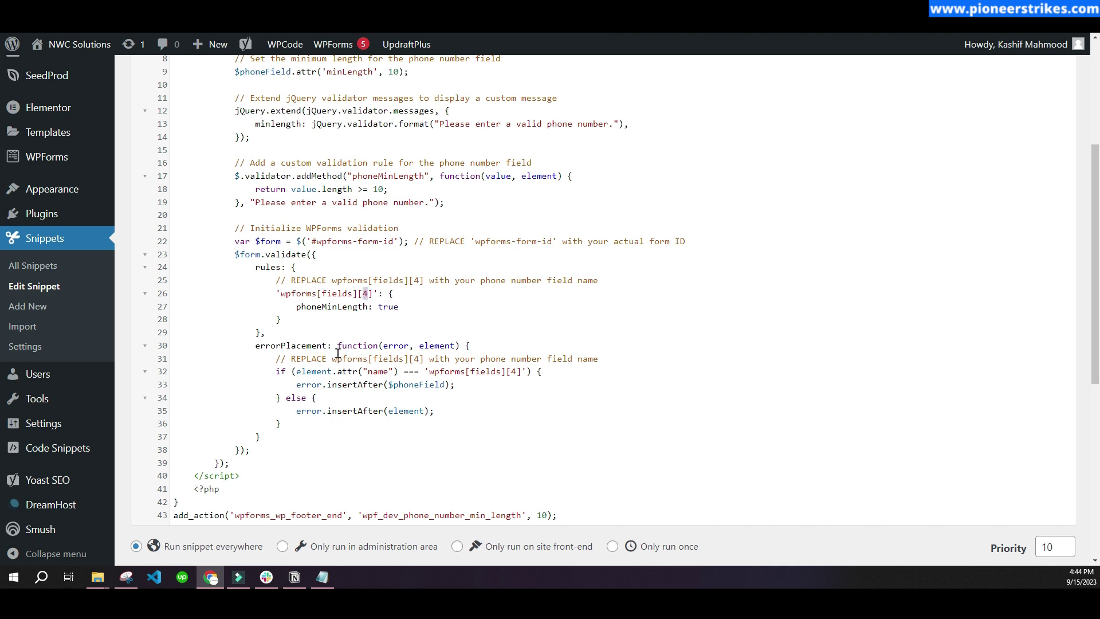
left_click_drag(430, 372, 522, 373)
left_click(522, 371)
left_click(582, 374)
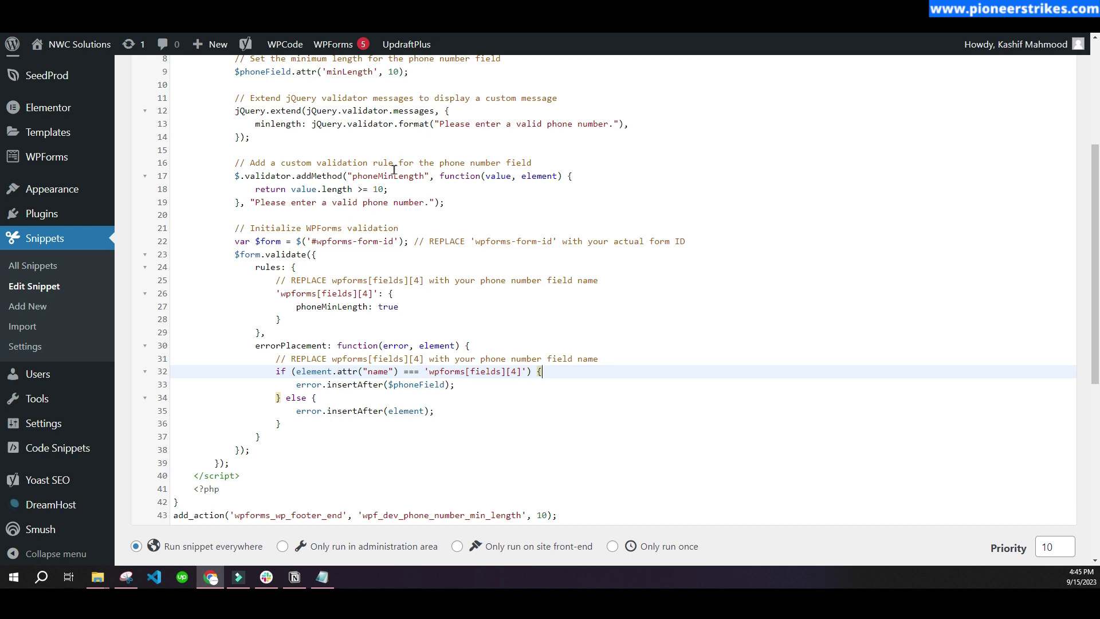
- Select the #wpforms-form-id placeholder on line 22
scroll(394, 170, "up", 1)
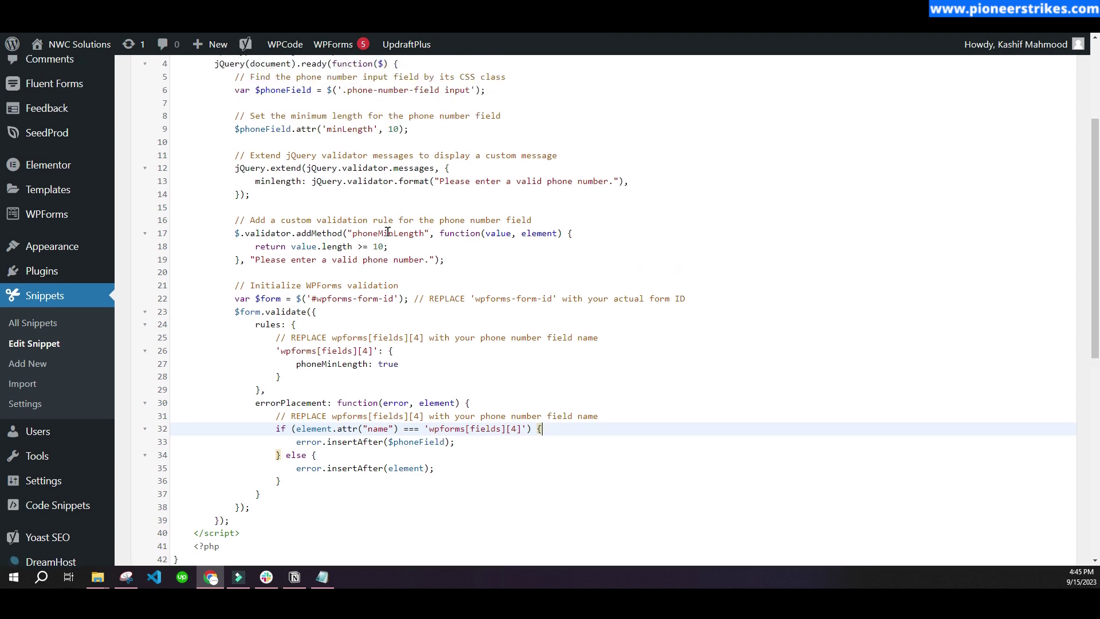
left_click_drag(311, 299, 385, 304)
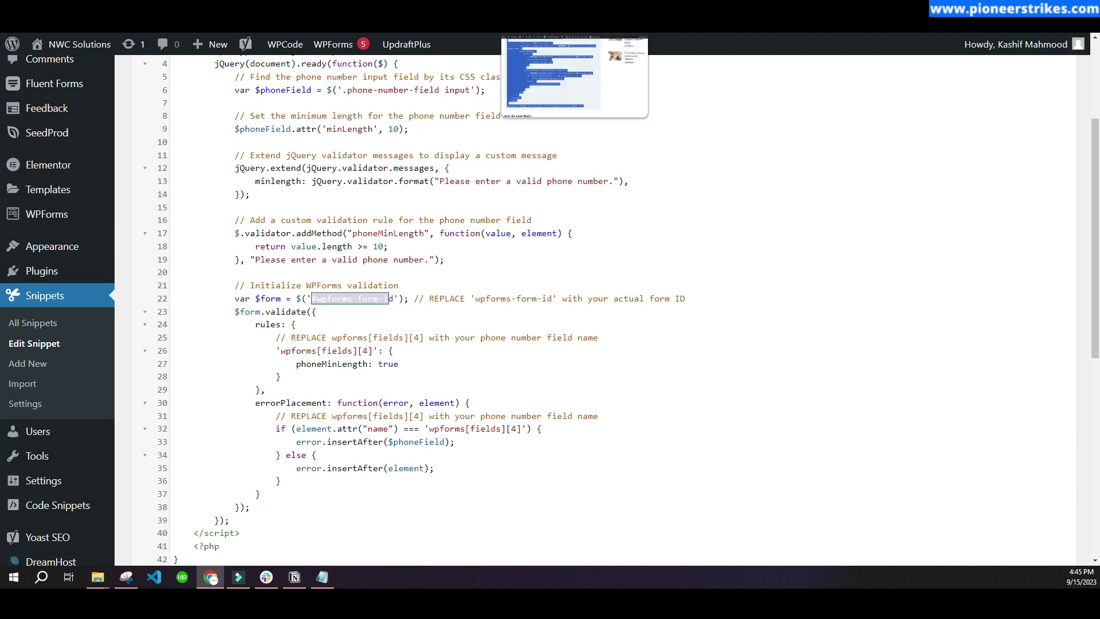
key("alt+Tab")
- Pick the contact form on the page with the DevTools element picker
scroll(116, 345, "down", 15)
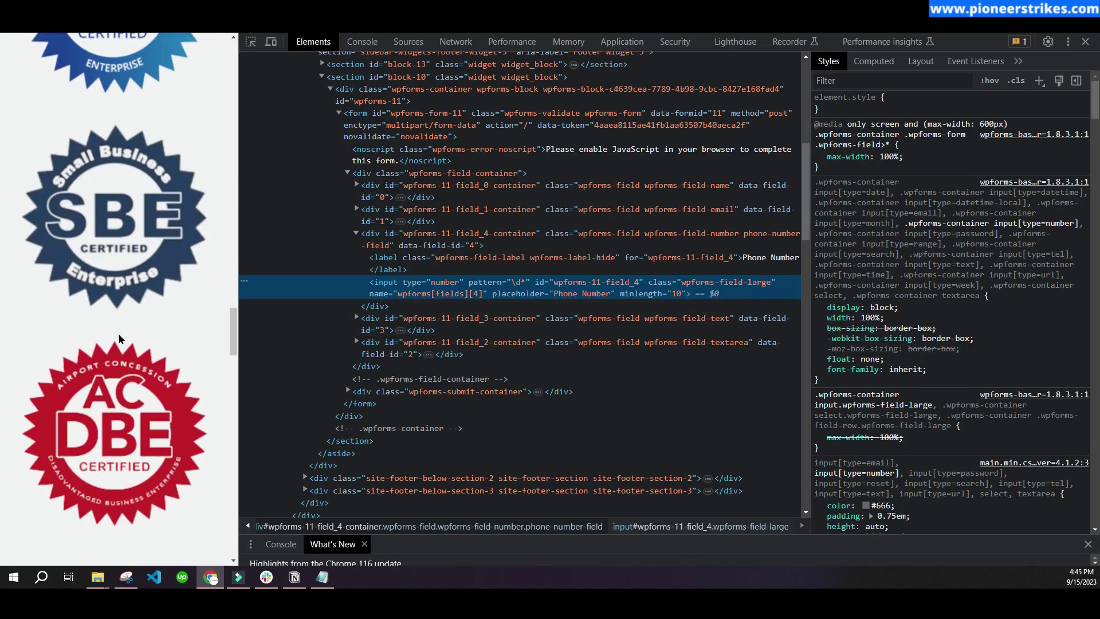
scroll(121, 338, "down", 5)
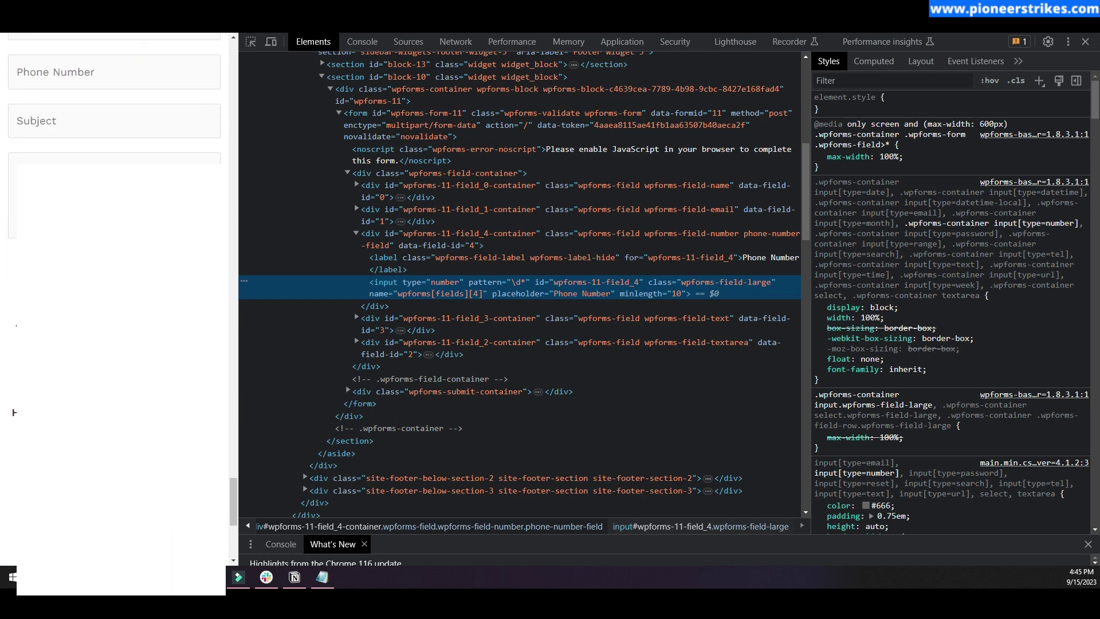
scroll(172, 229, "up", 4)
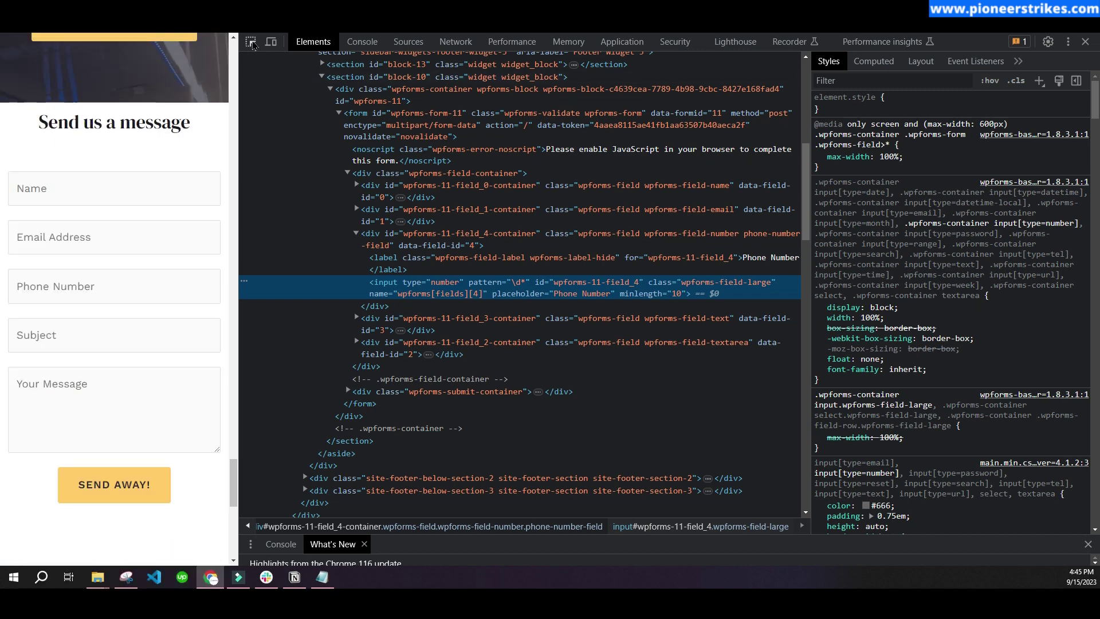
left_click(251, 42)
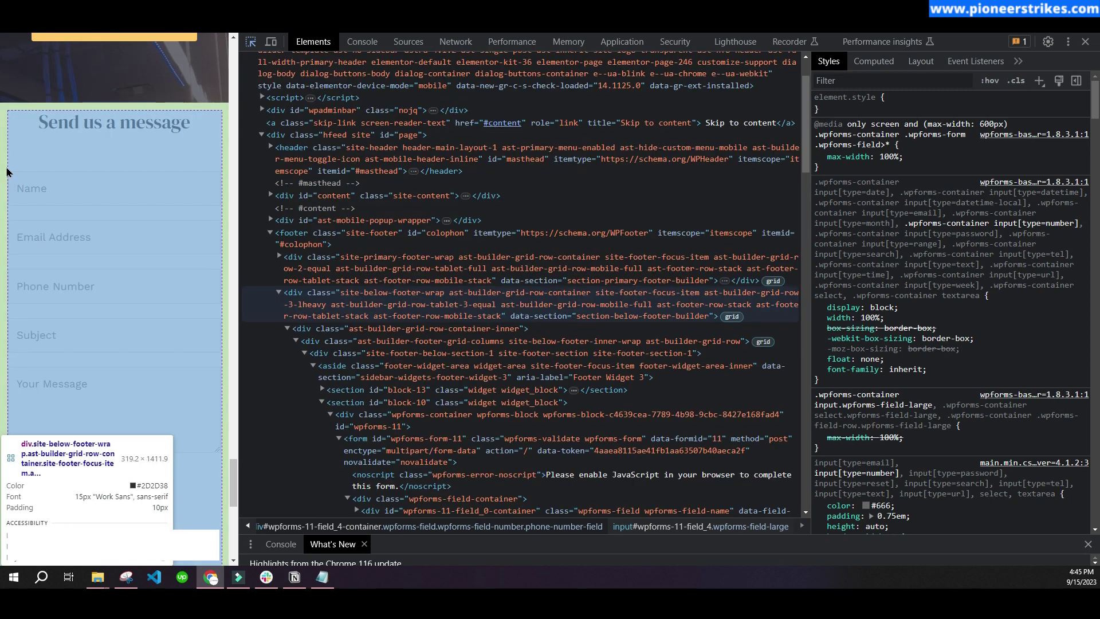
left_click(5, 189)
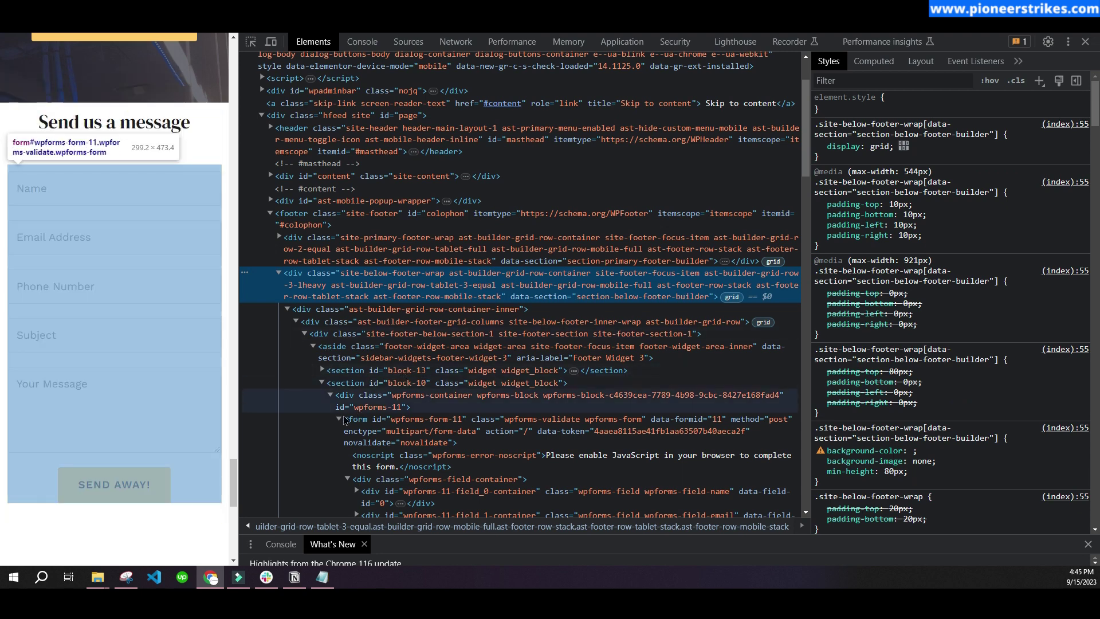
- Copy the form element's id value wpforms-form-11
double_click(383, 421)
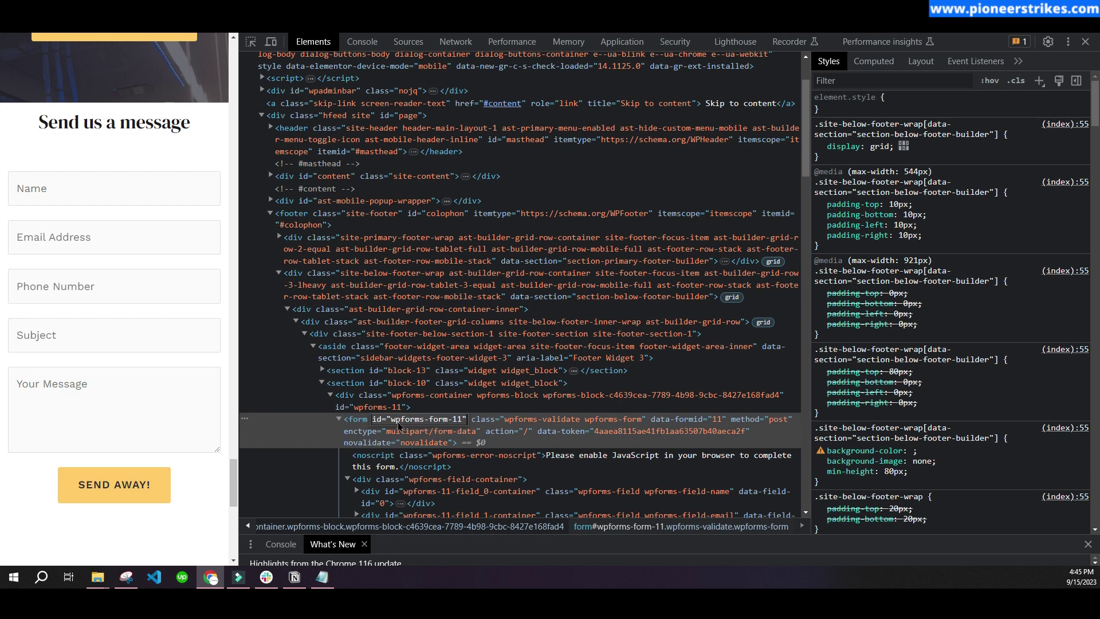
left_click(361, 425)
left_click_drag(390, 425, 460, 425)
right_click(444, 425)
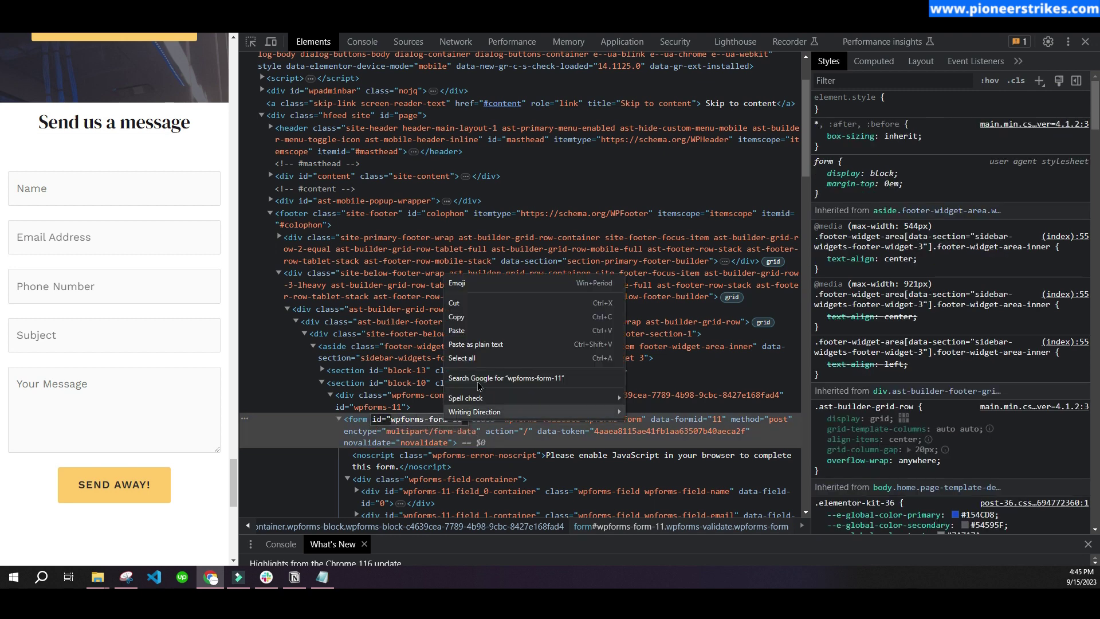
left_click(478, 313)
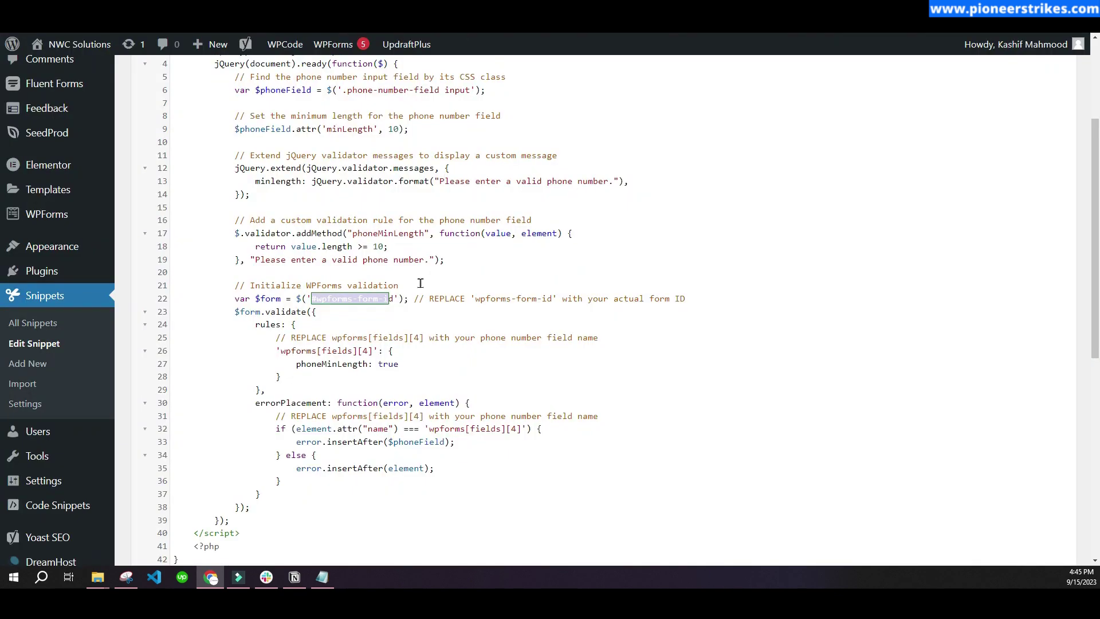
left_click(409, 337)
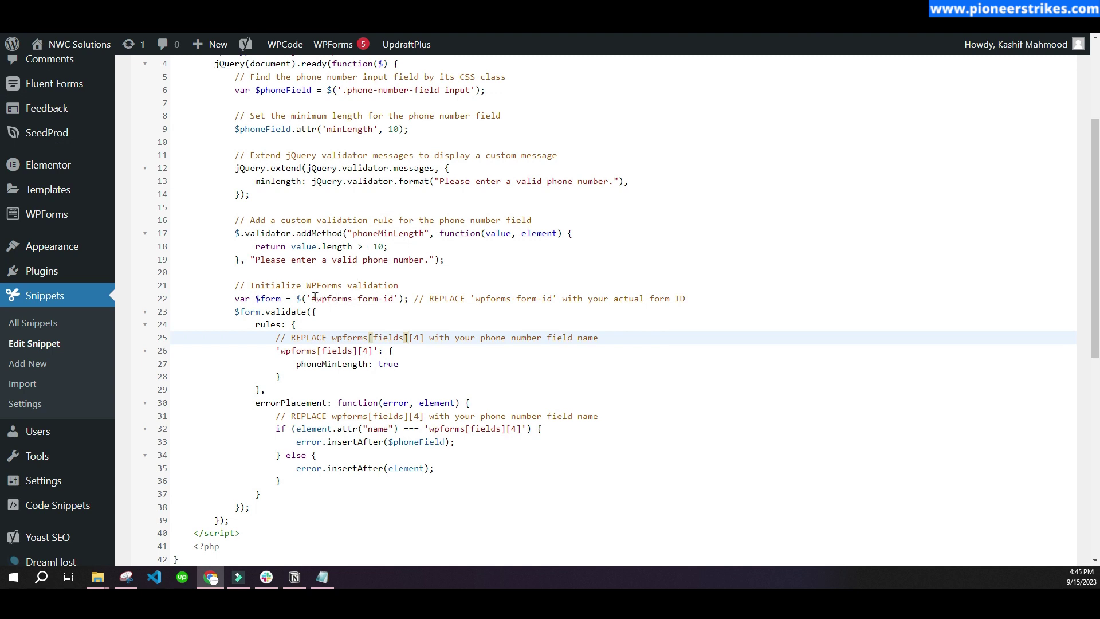
- Replace the line 22 placeholder so the selector reads #wpforms-form-11
left_click_drag(316, 298, 394, 298)
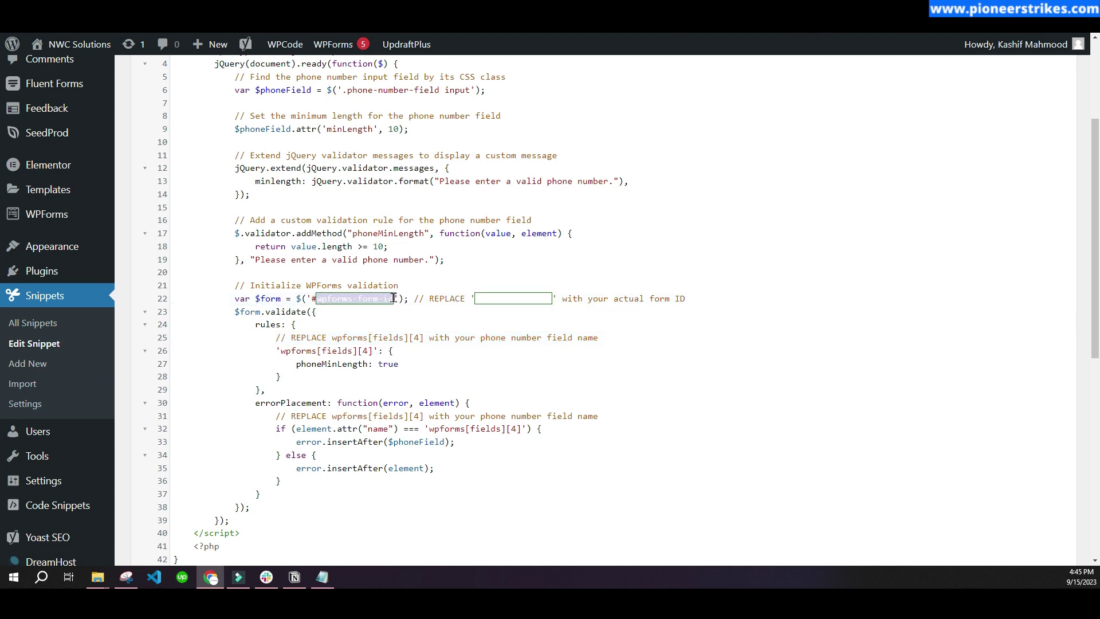
key("ctrl+v")
left_click(350, 319)
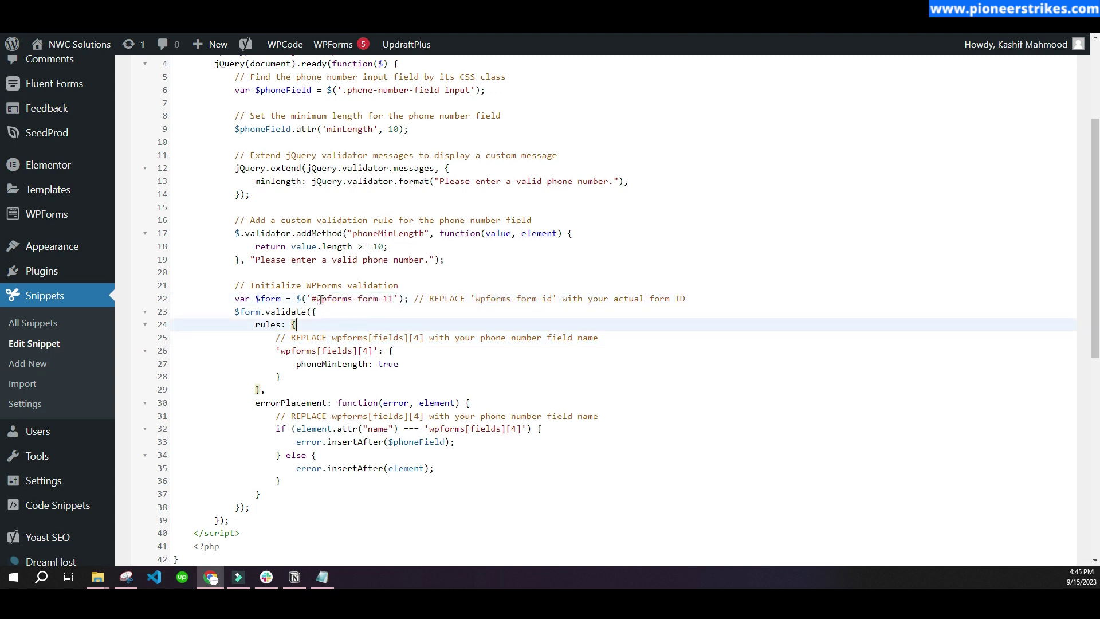
left_click(313, 298)
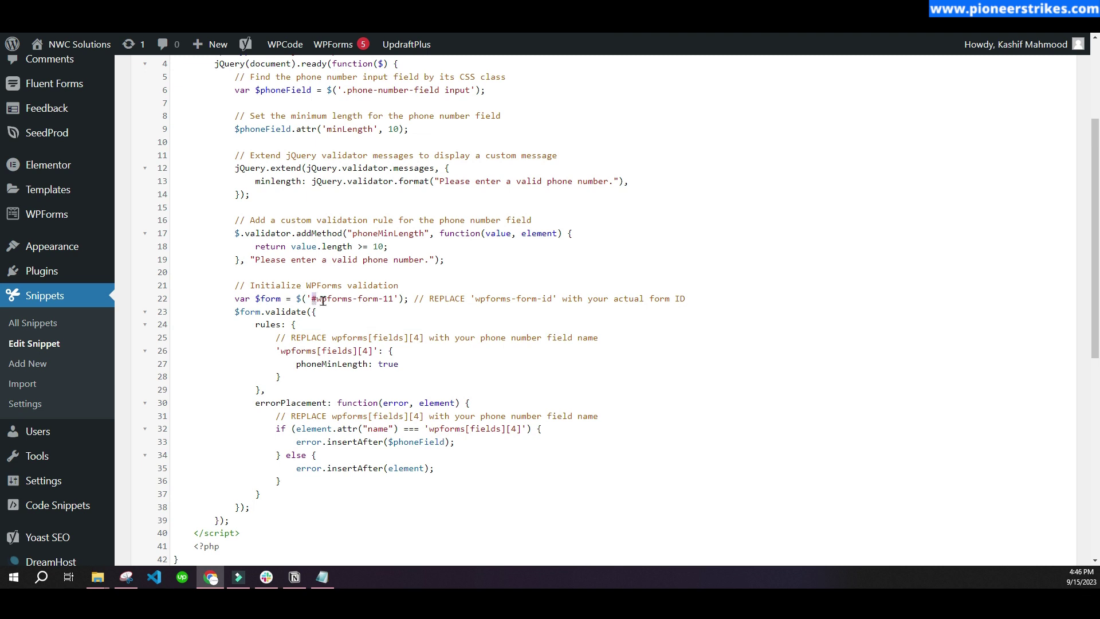
left_click(313, 298)
left_click_drag(312, 299, 394, 301)
- Scroll down the snippet editor and go to the front-end contact form
scroll(404, 289, "down", 3)
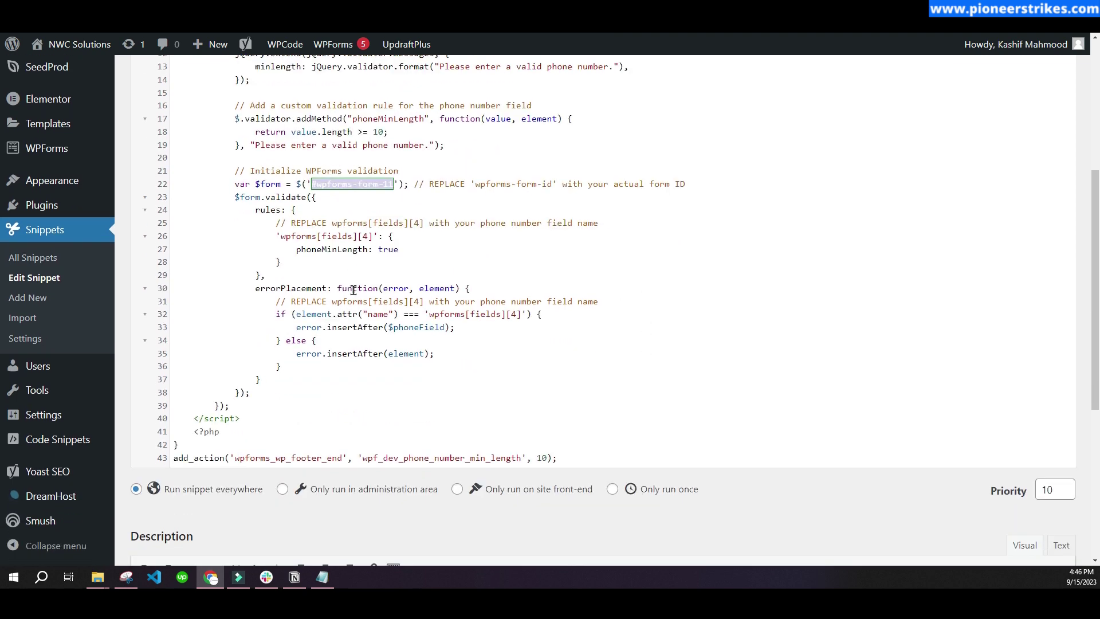
scroll(361, 322, "down", 2)
scroll(372, 390, "down", 3)
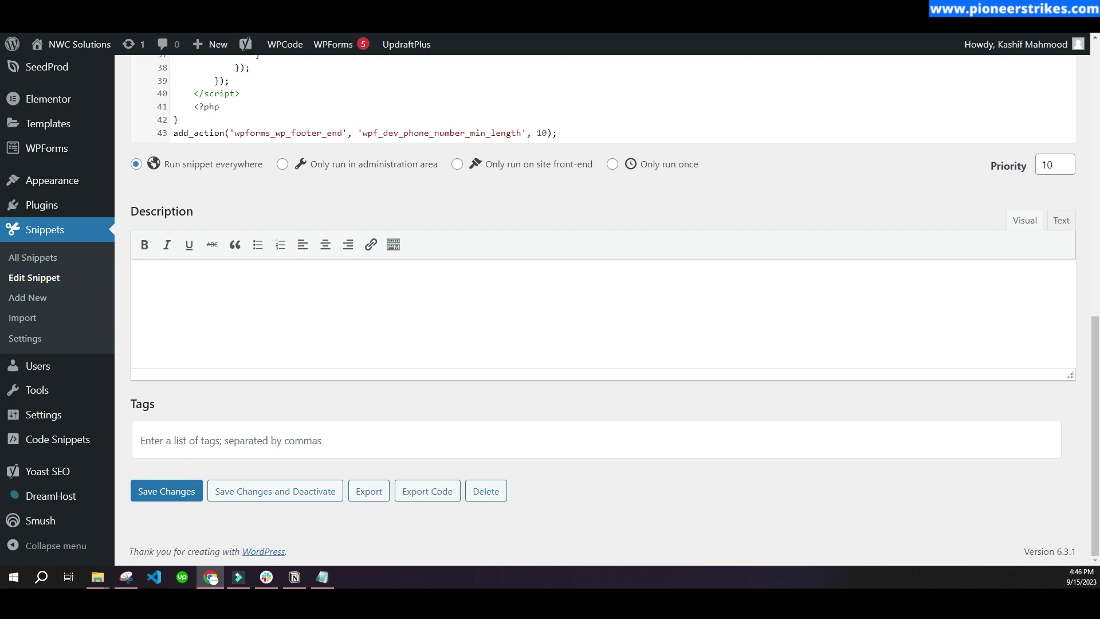
key("ctrl+Tab")
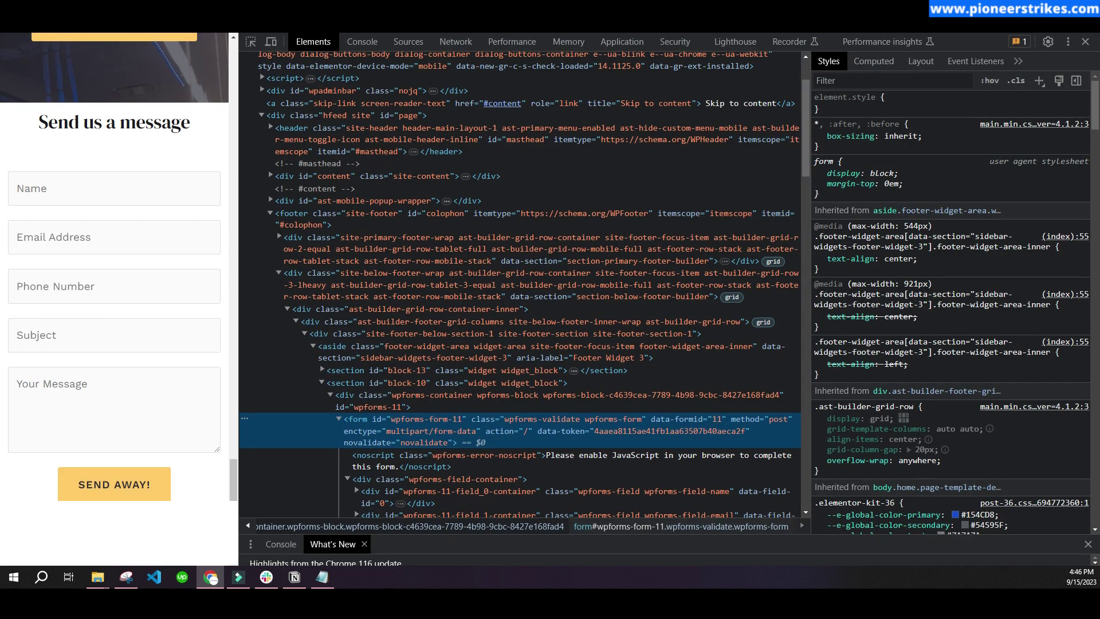
- Enter 12213 as the phone number to trigger the 'Please enter a valid phone number.' error
left_click(109, 286)
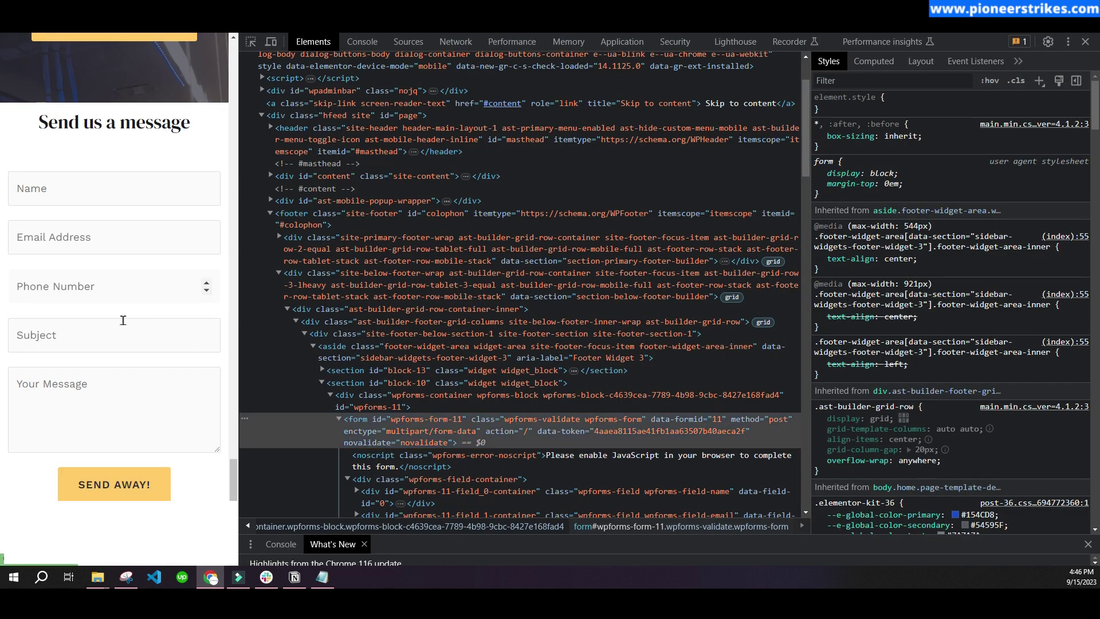
type("12213")
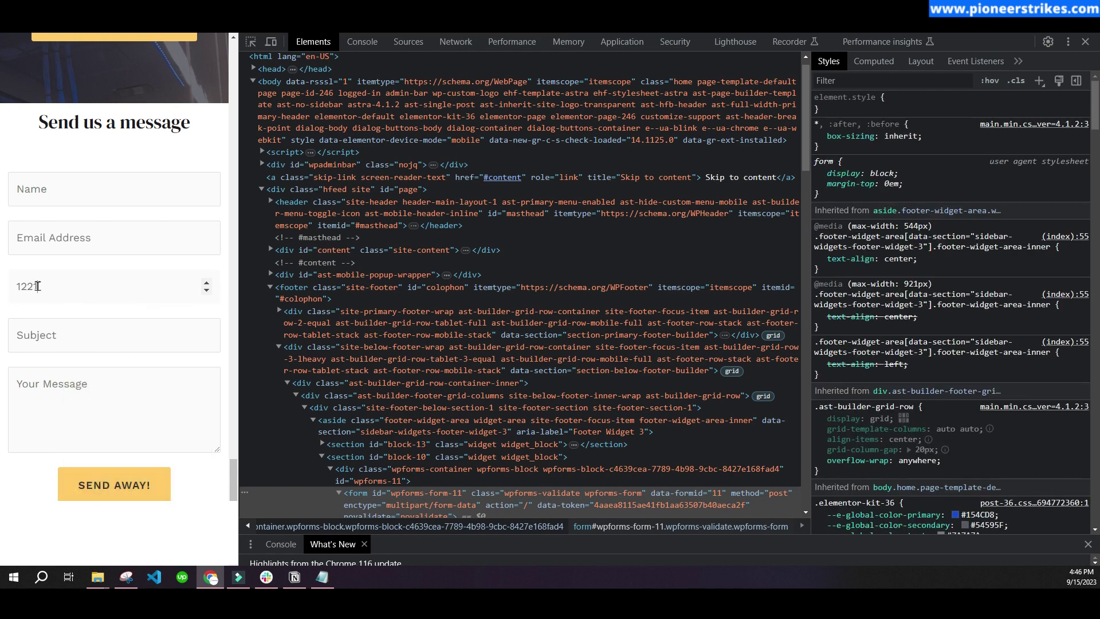
left_click(3, 314)
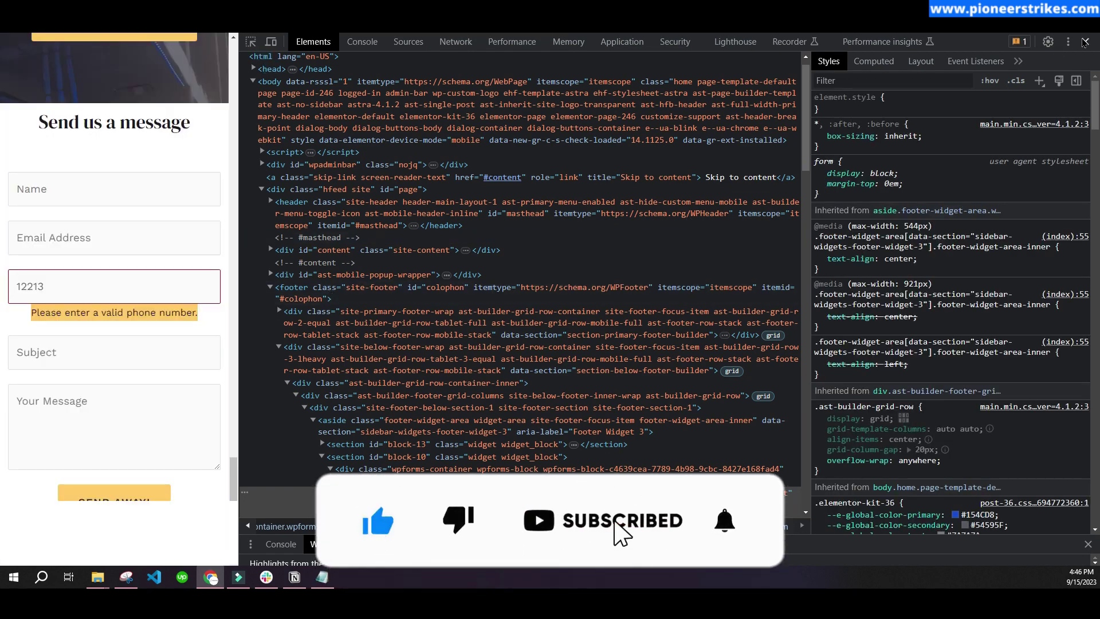
key("F12")
left_click(98, 379)
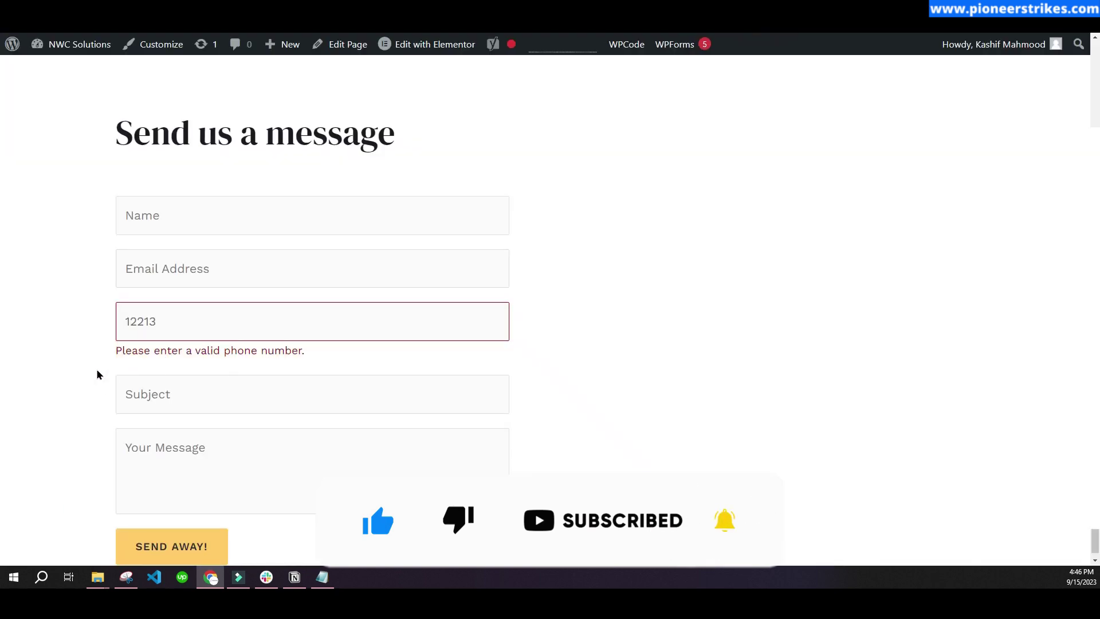
left_click(119, 363)
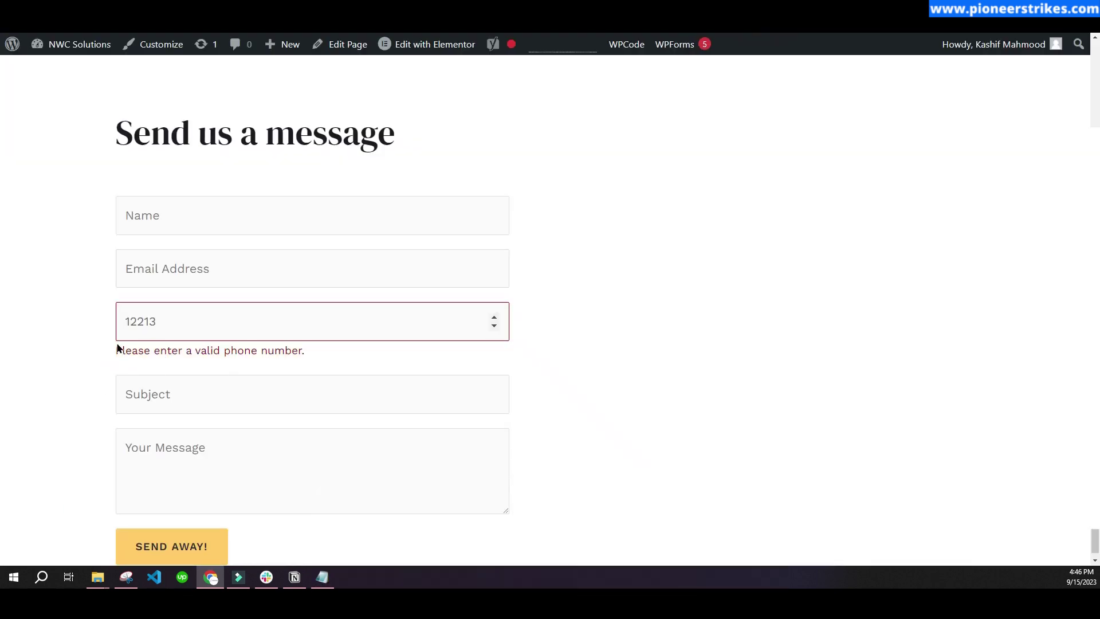
key("ctrl+t")
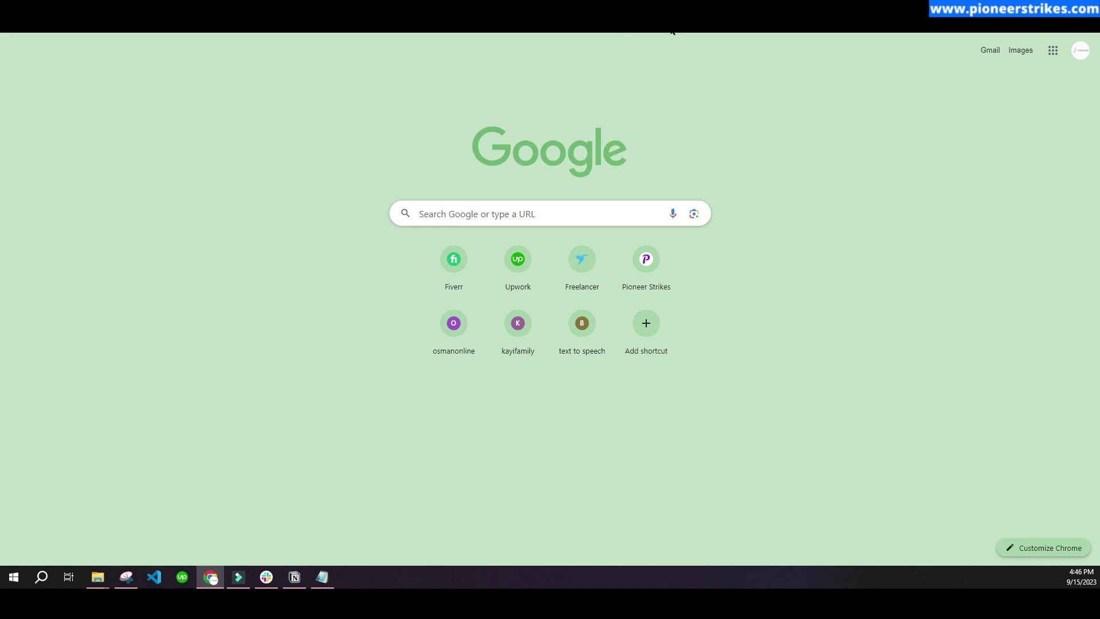
- Go to the YouTube channel's playlists and select Complete WordPress Website Tutorials
type("you")
key("Return")
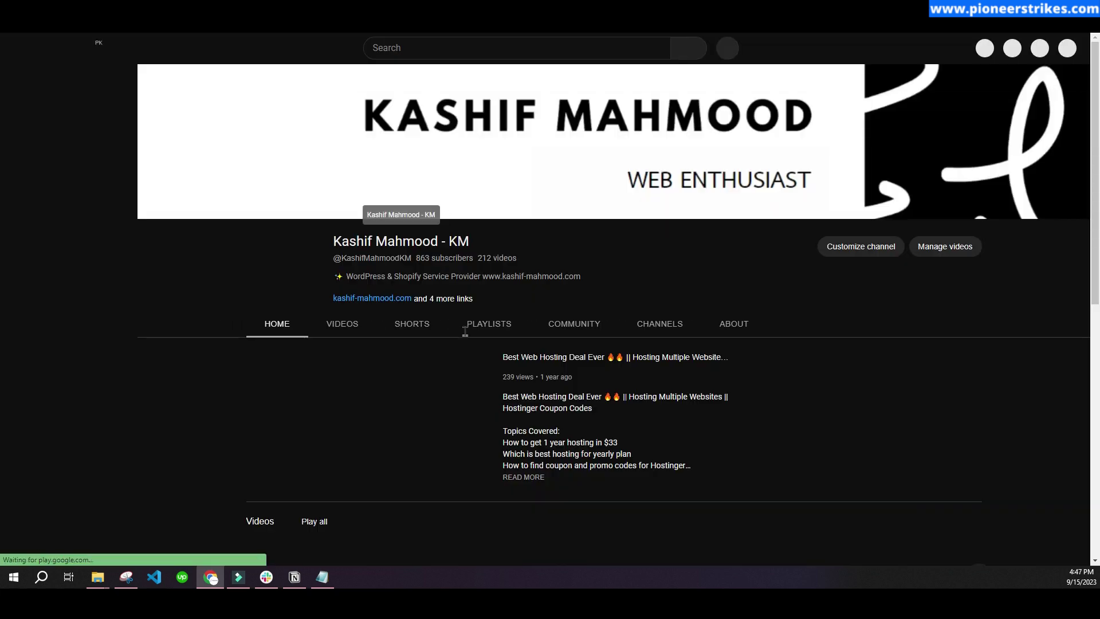
left_click(492, 325)
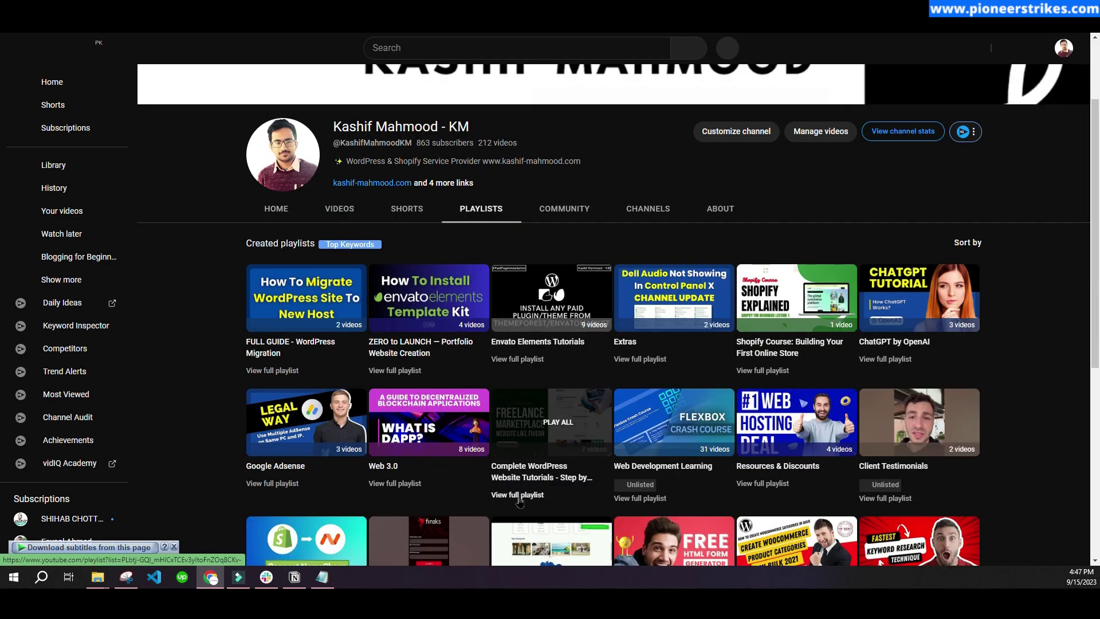
left_click(543, 477)
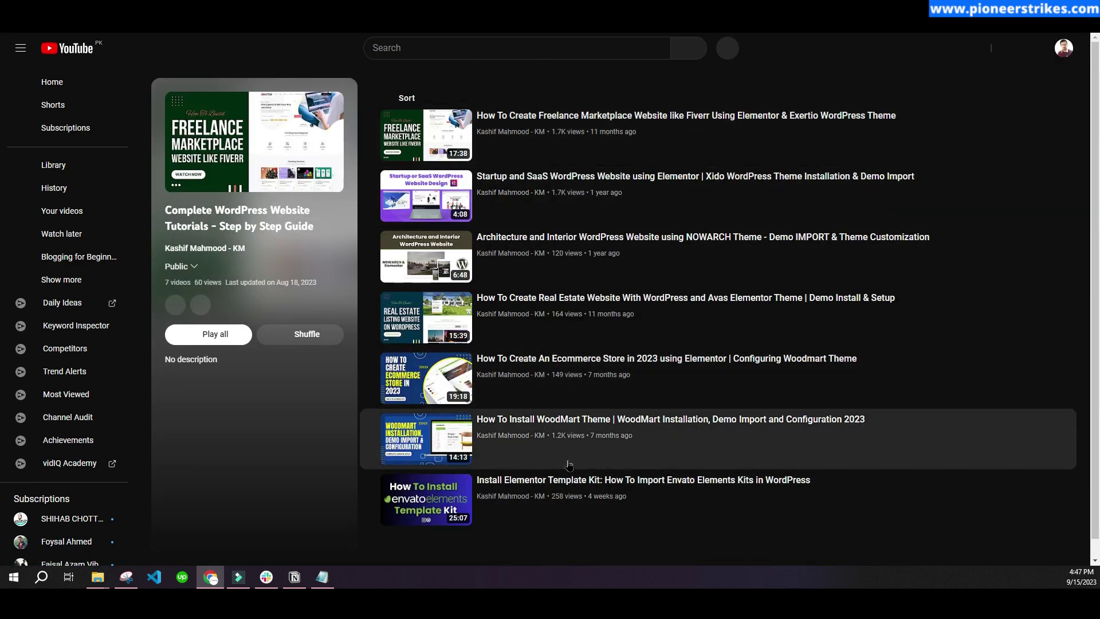